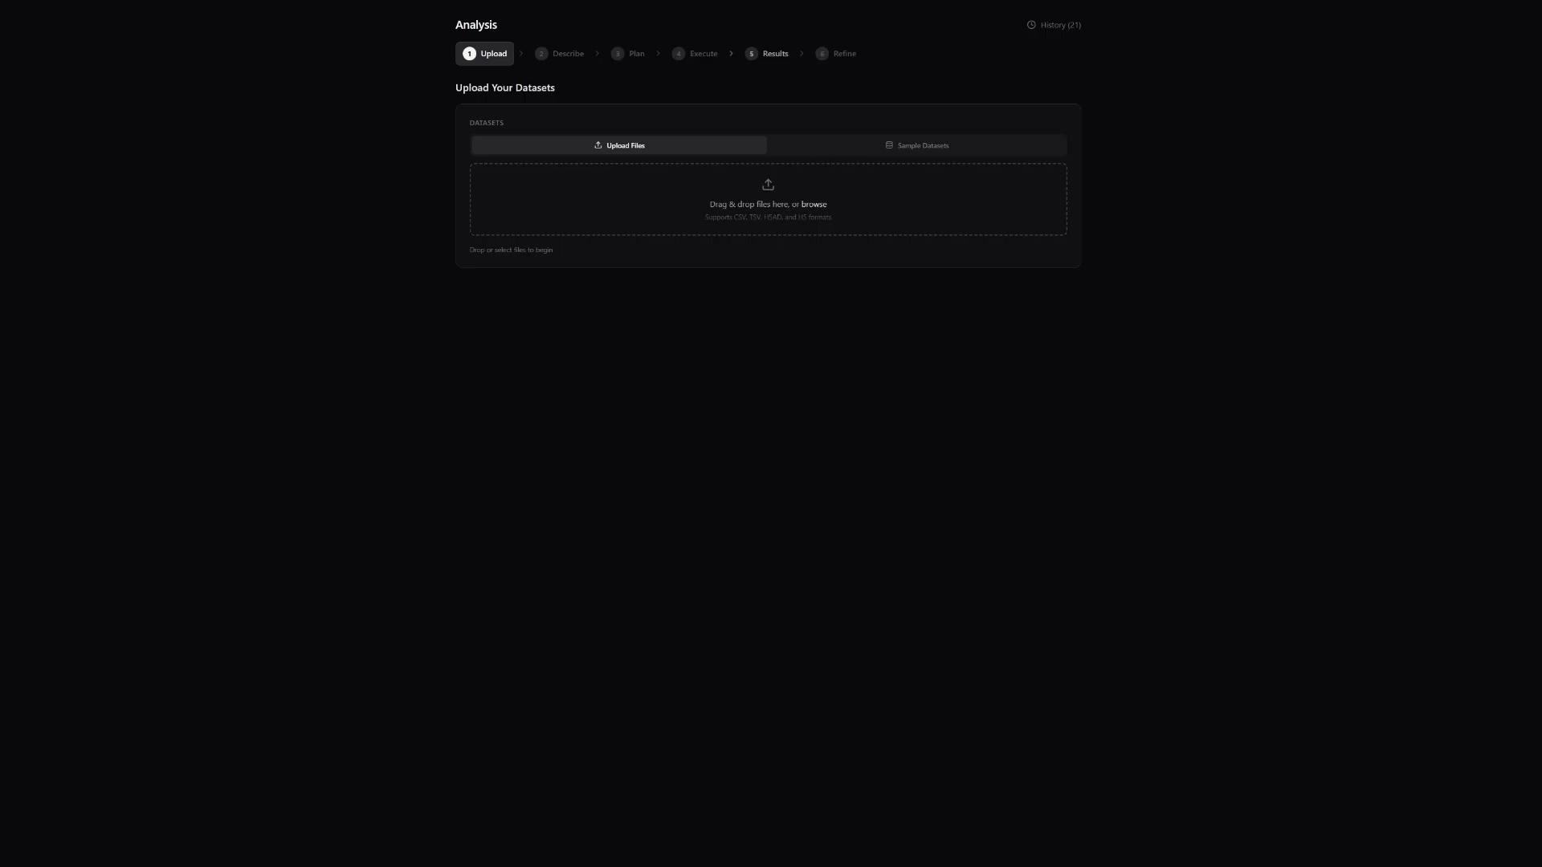
Upload the mouse splenocytes .h5 dataset ending in count_sample_filtered_feature_bc_matrix.h5 for analysis.
left_click(761, 195)
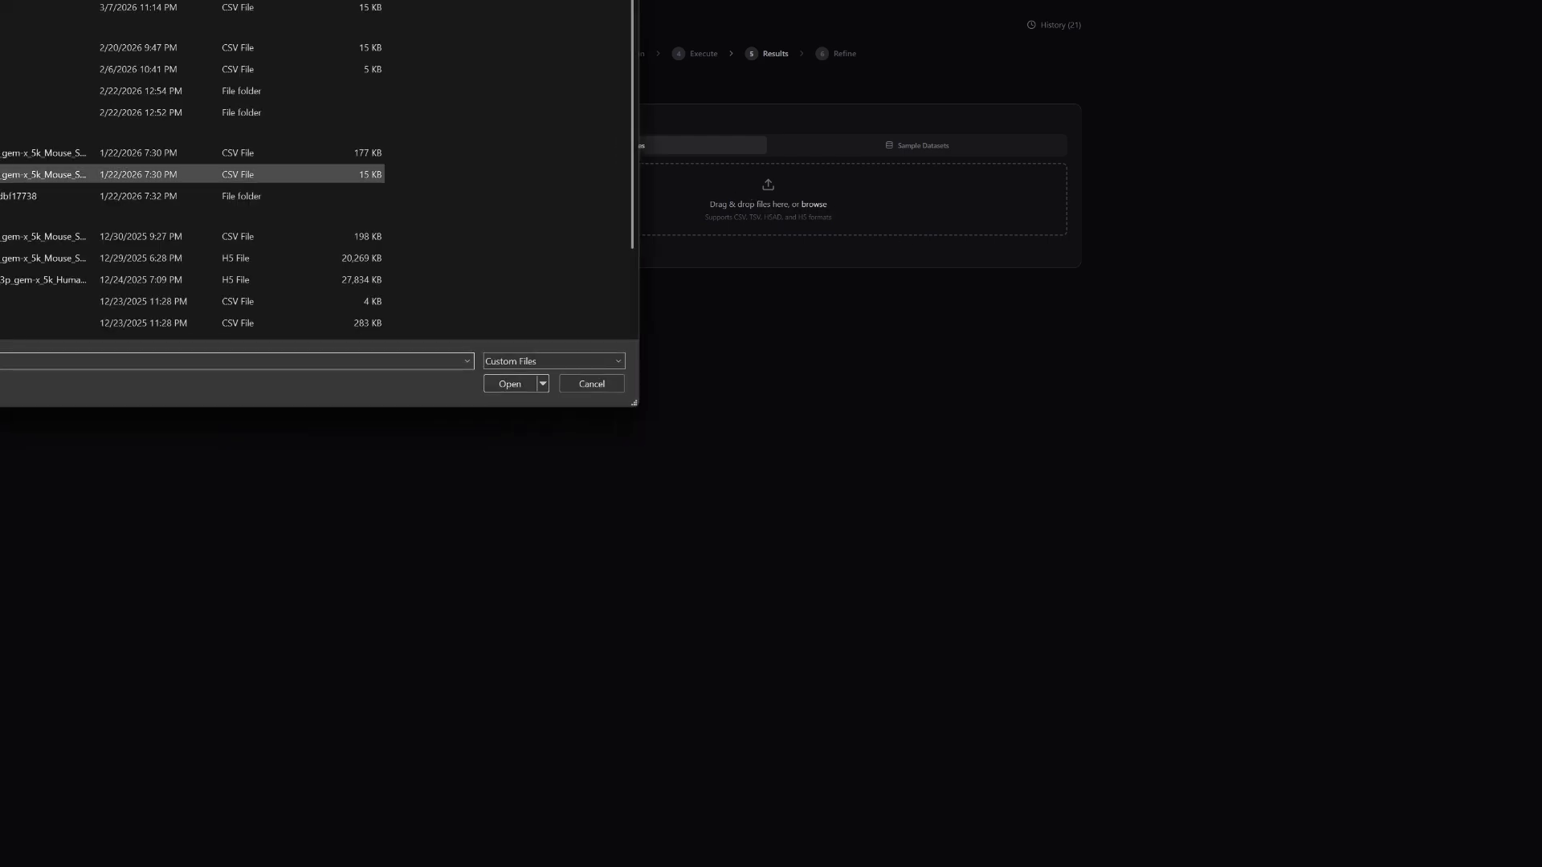
left_click(80, 258)
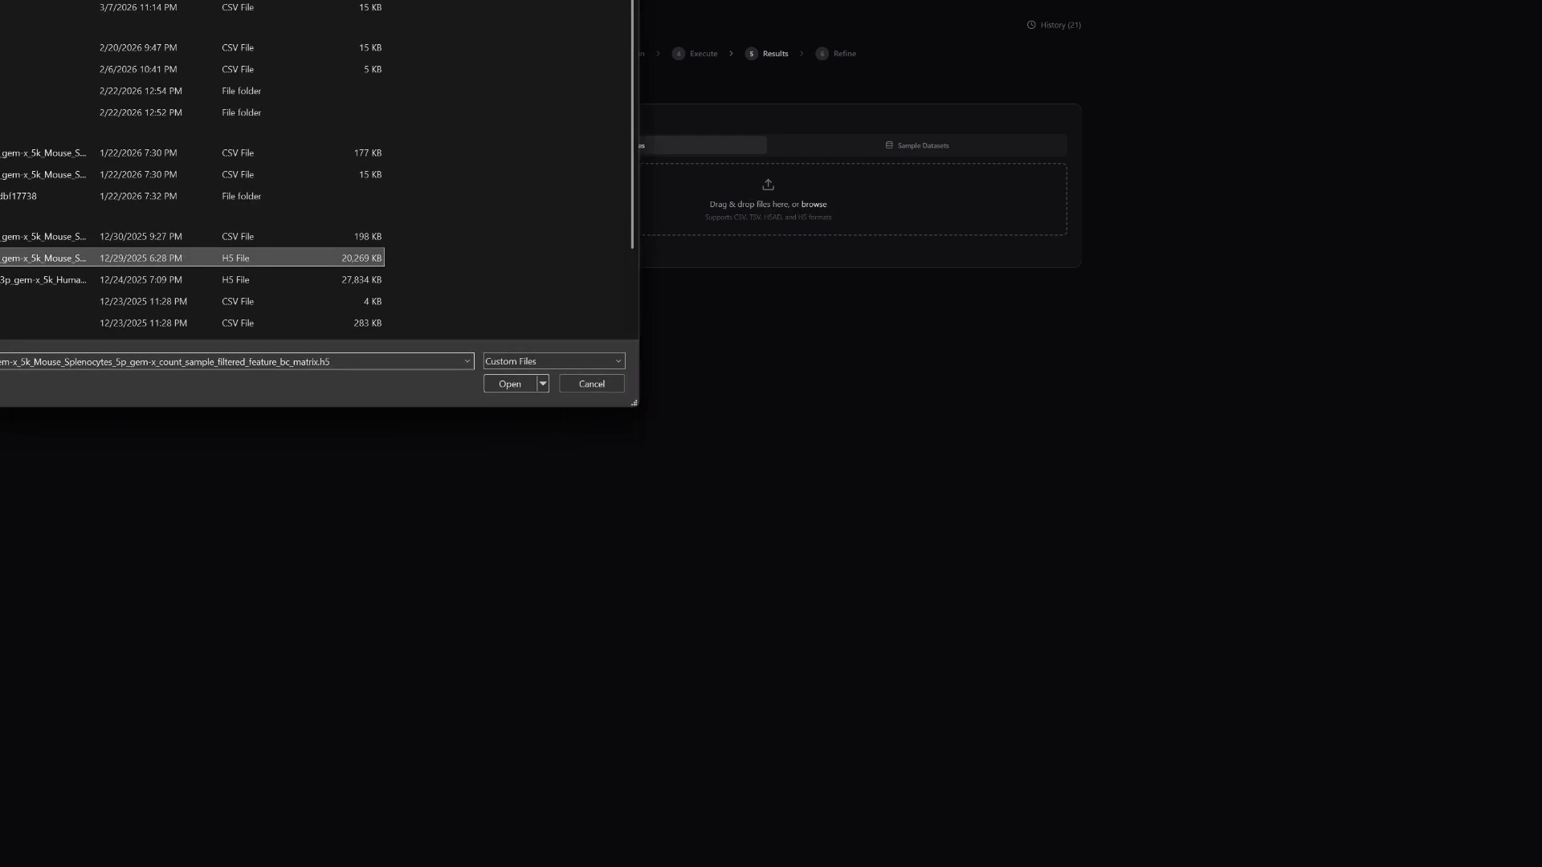
left_click(511, 384)
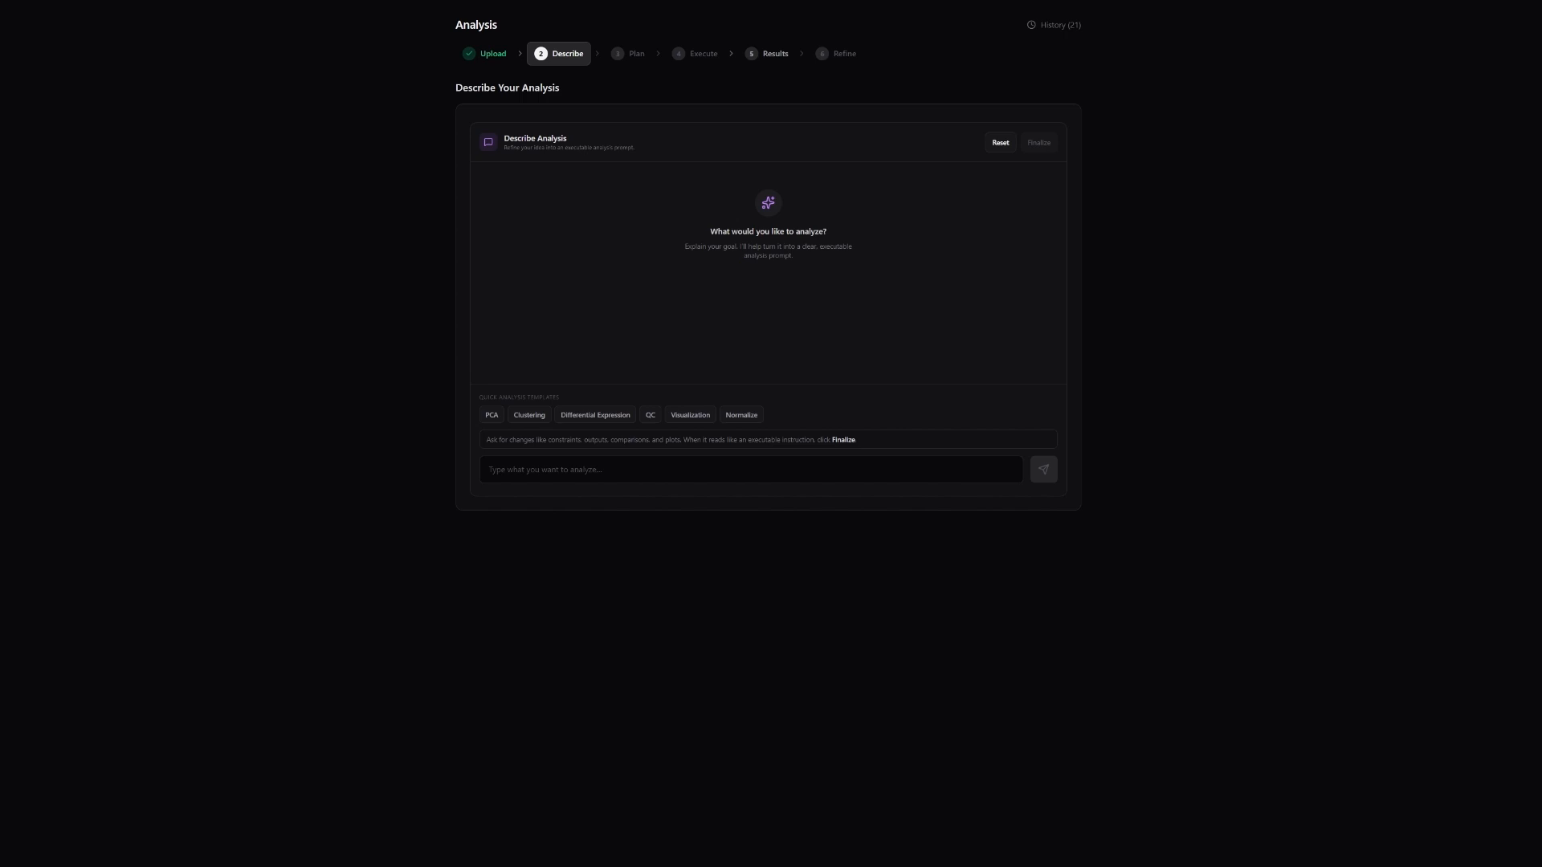
Submit the analysis request "Cluster this mouse brain single-cell dataset and show one UMAP plus a table of top marker genes.".
left_click(535, 457)
type("Cluster this mouse brain single-cell dataset and show one UMAP plus a table of top marker genes.")
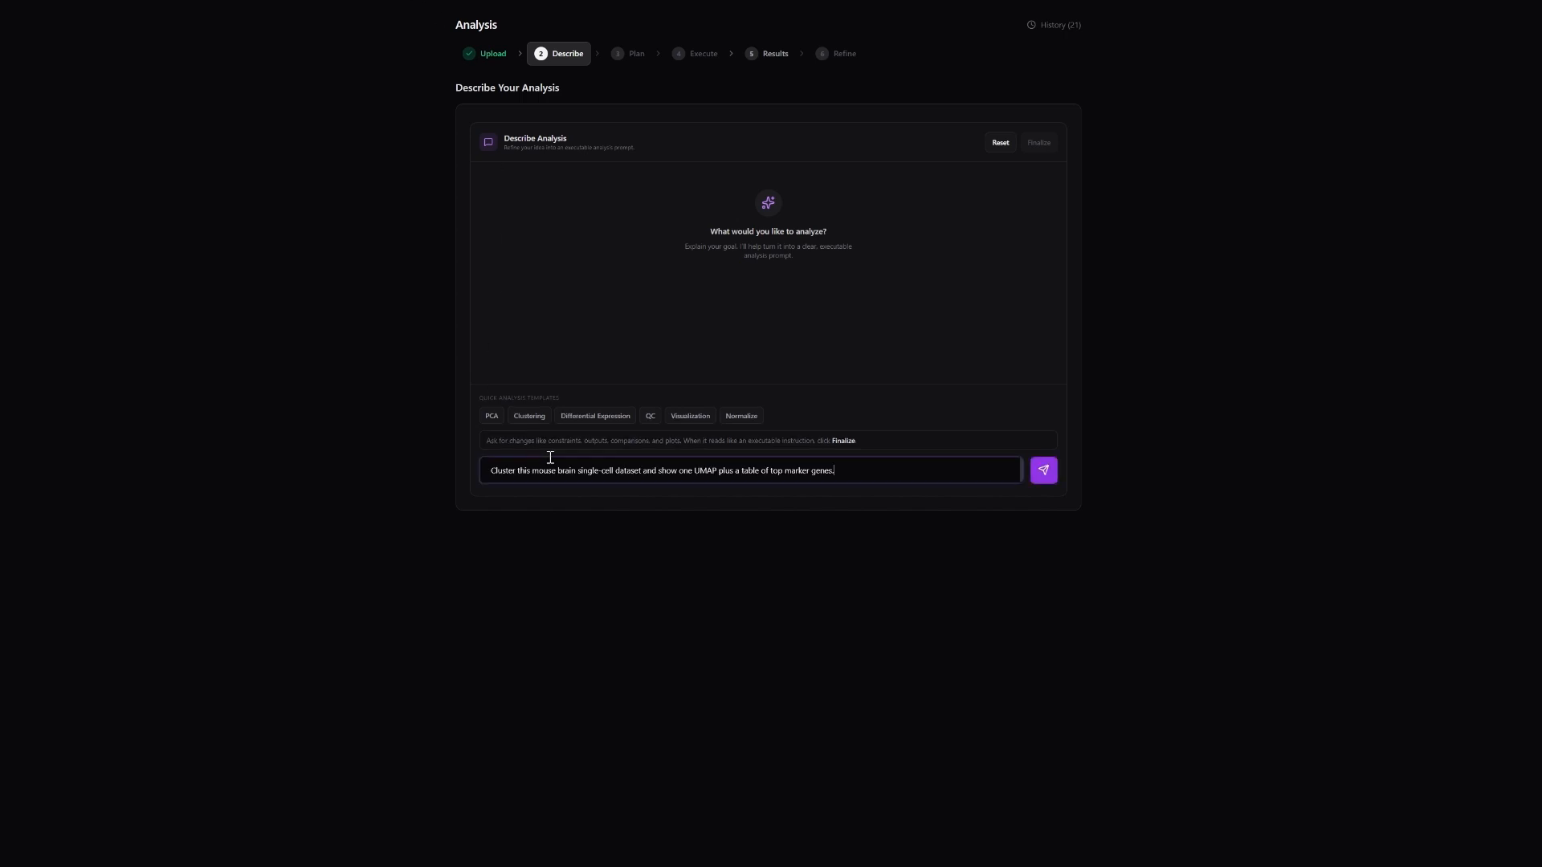
left_click(1043, 472)
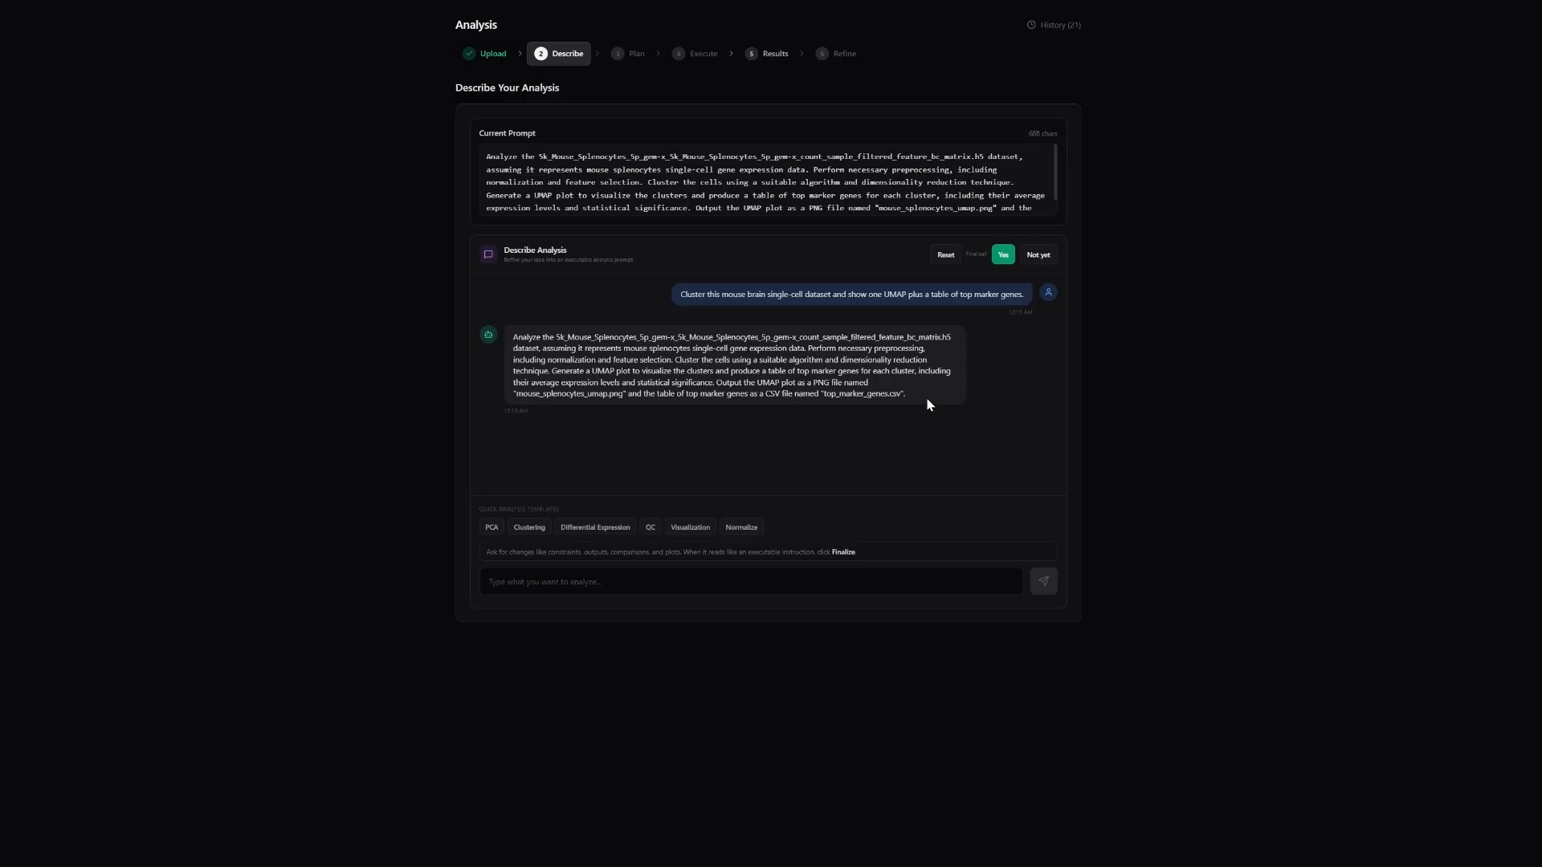
Review the refined analysis prompt and approve it as final to generate the execution plan.
scroll(952, 179, "down", 3)
scroll(949, 178, "up", 3)
scroll(949, 178, "down", 2)
scroll(949, 178, "up", 2)
left_click(1002, 258)
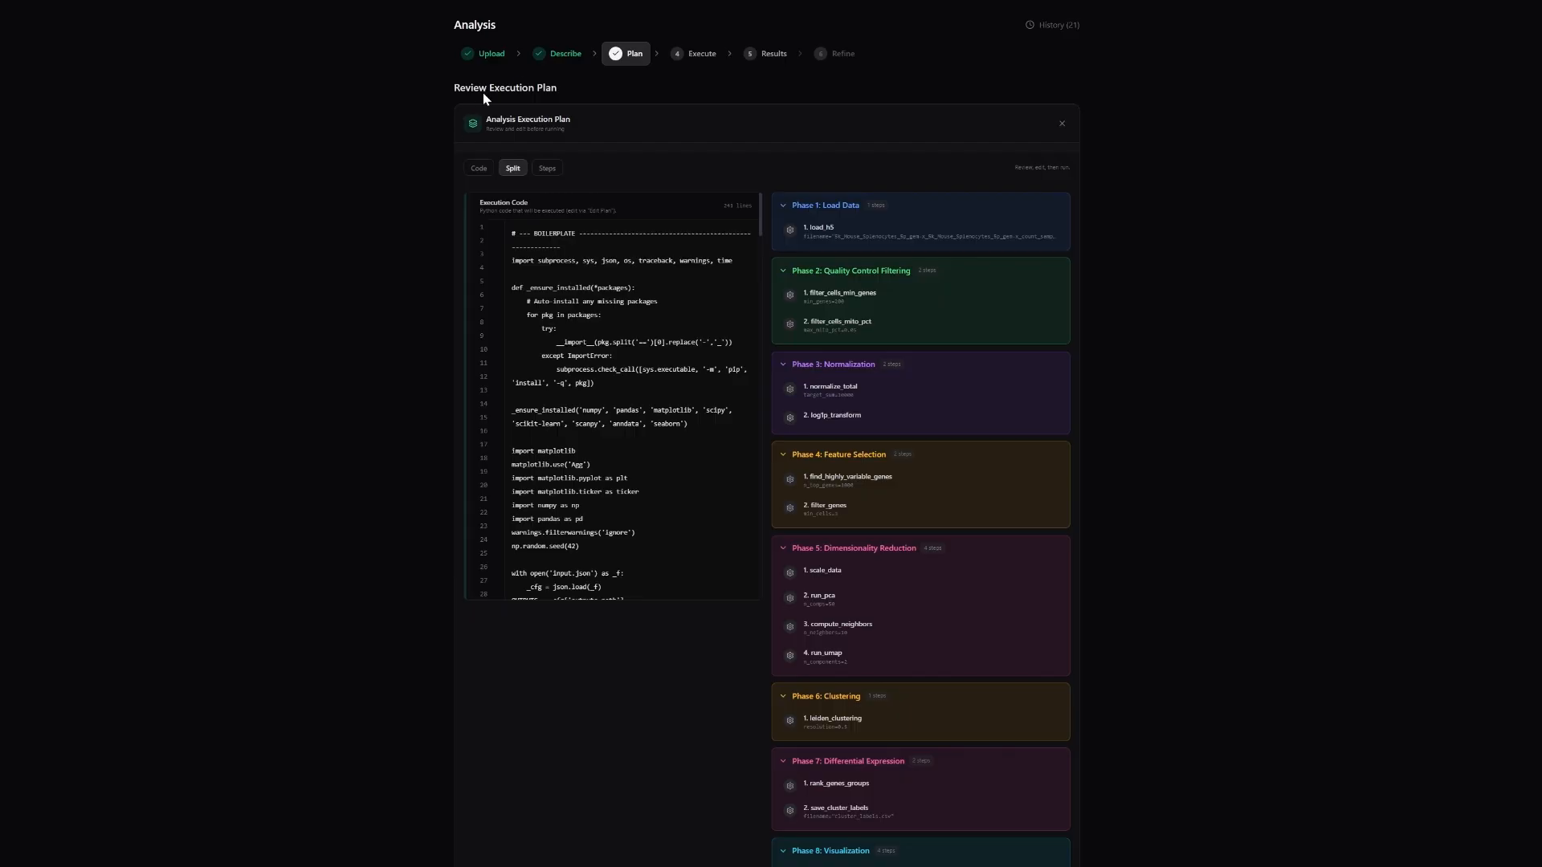
Examine the execution plan's Python code and its phases from Load Data through Visualization.
scroll(747, 233, "down", 2)
scroll(787, 176, "down", 5)
scroll(784, 165, "up", 4)
scroll(662, 267, "down", 8)
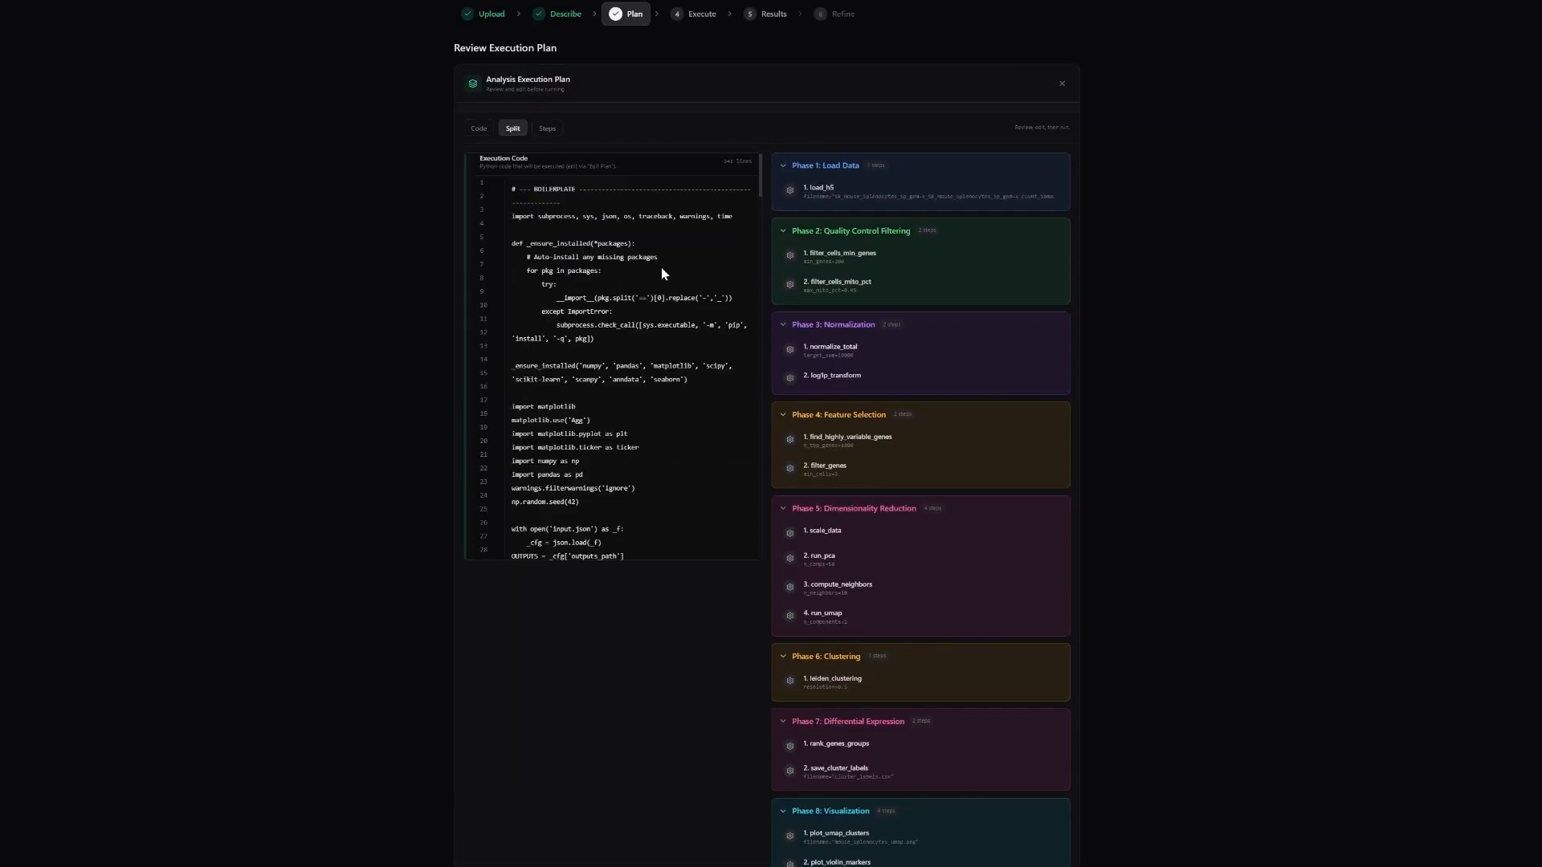
scroll(662, 267, "down", 12)
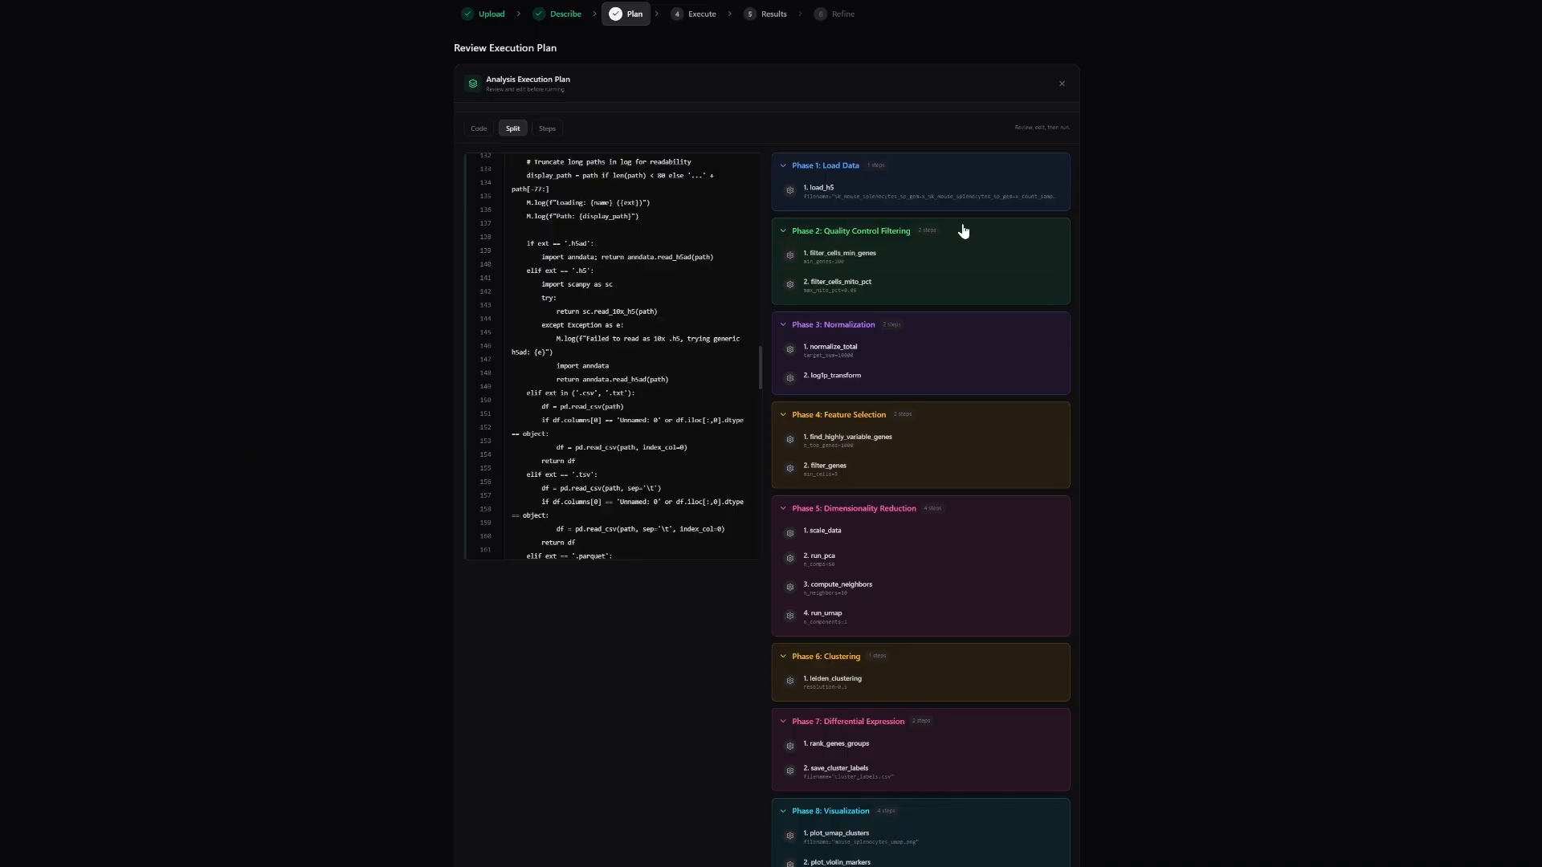
scroll(963, 231, "down", 2)
scroll(905, 124, "up", 1)
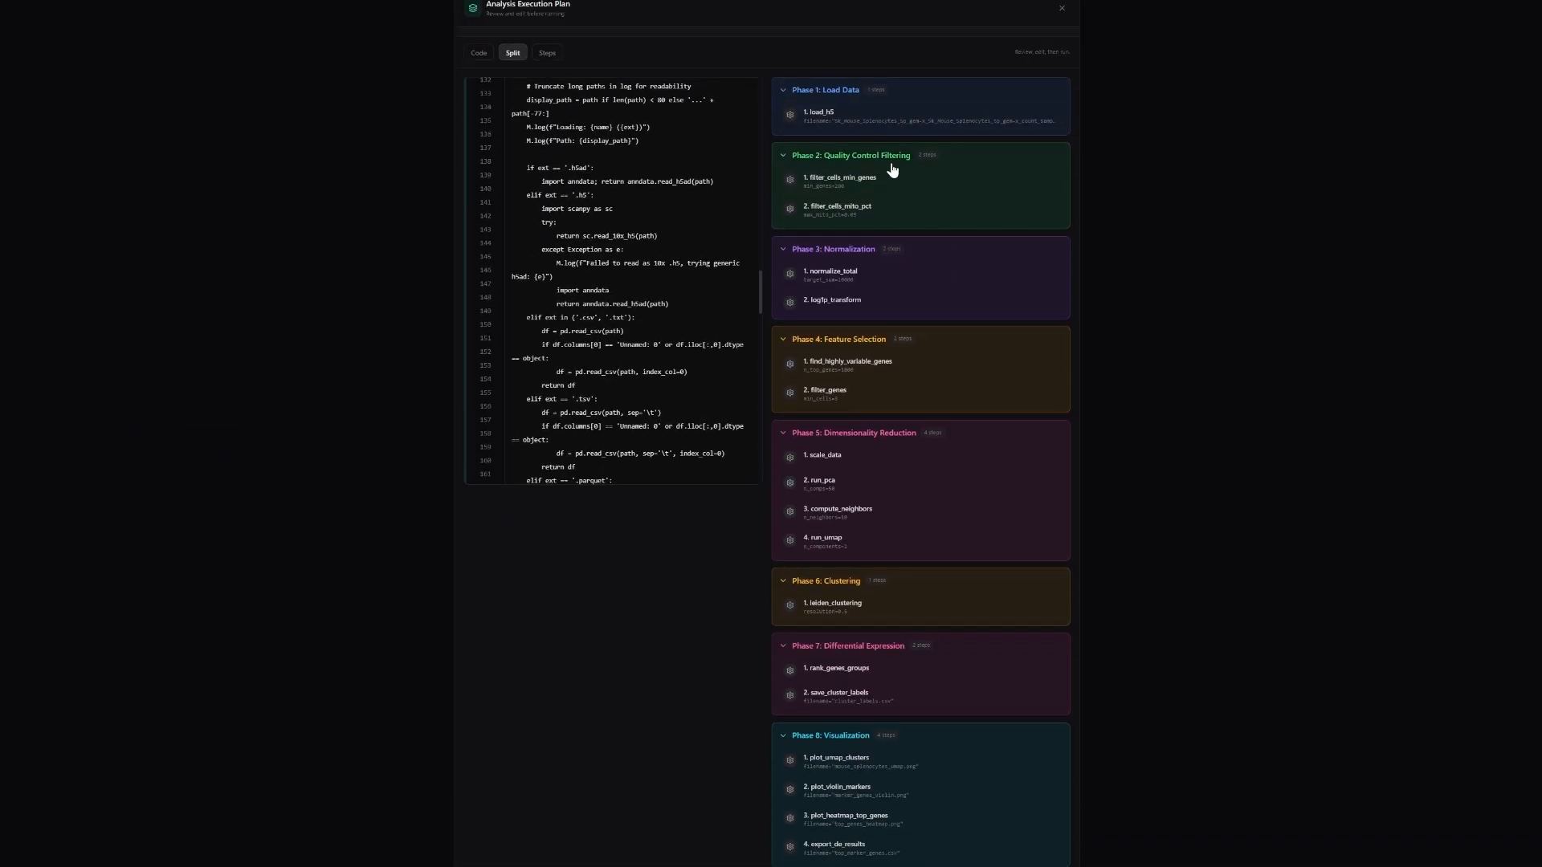
scroll(874, 337, "down", 1)
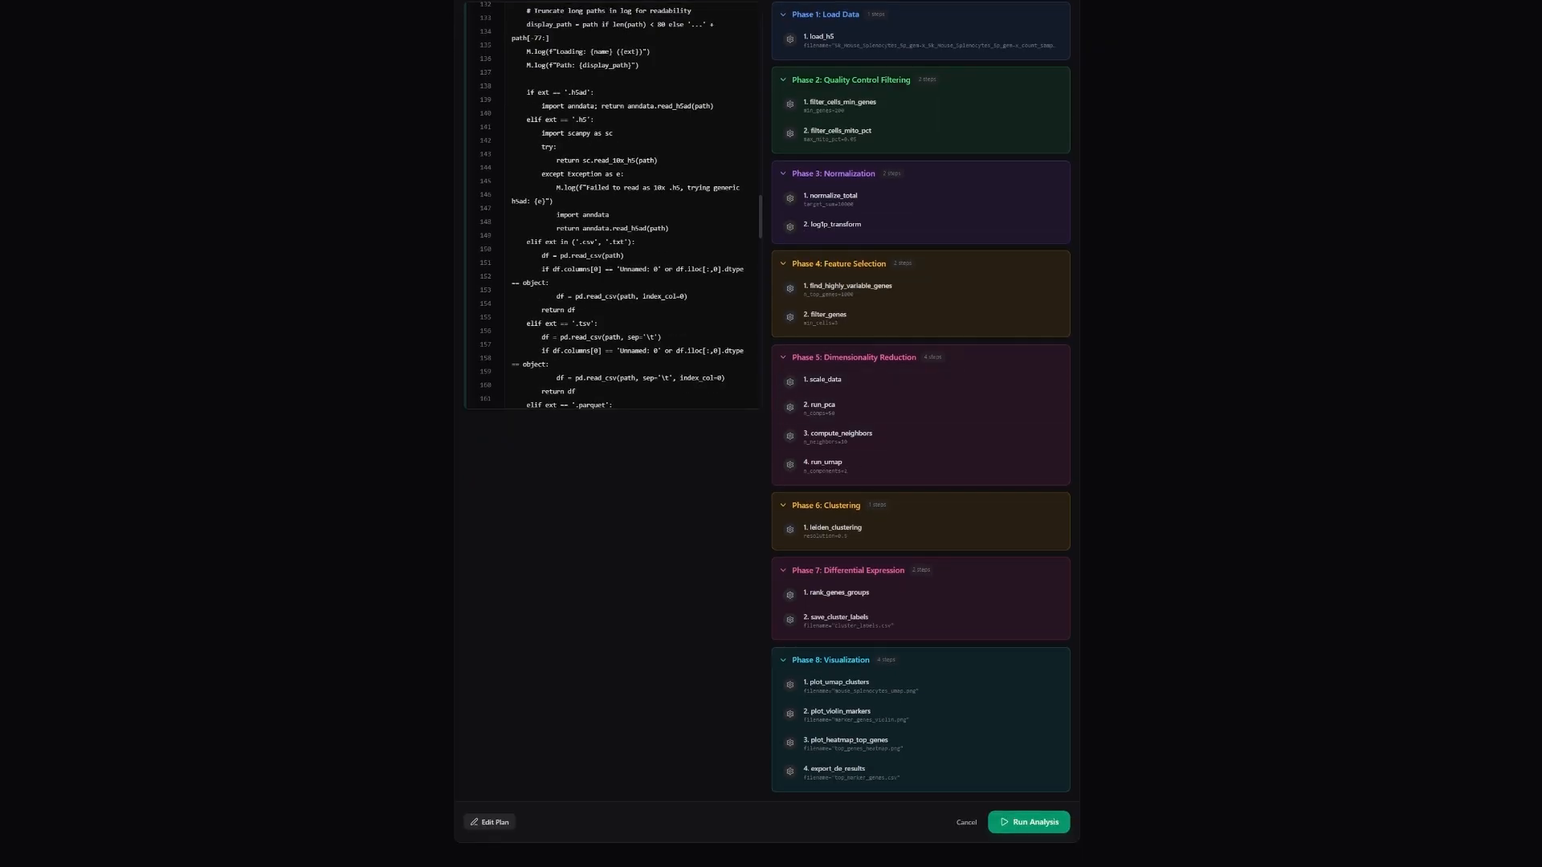
Inspect the plan's editable parameters, advanced settings and code, and leave the plan editor without saving changes.
left_click(474, 822)
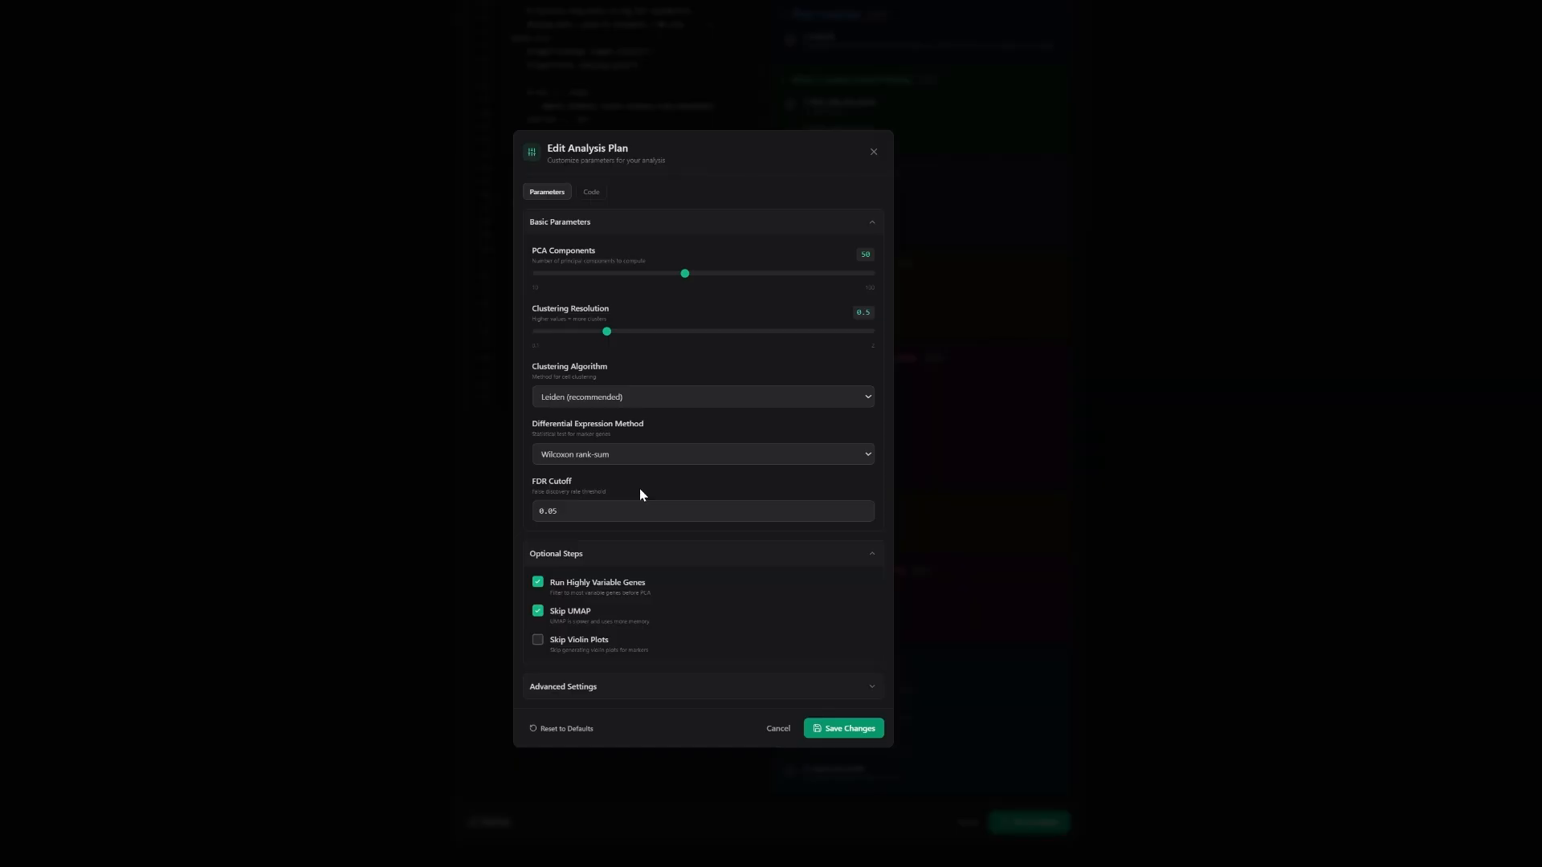
left_click(595, 699)
left_click(592, 100)
scroll(603, 436, "down", 10)
scroll(603, 436, "down", 10)
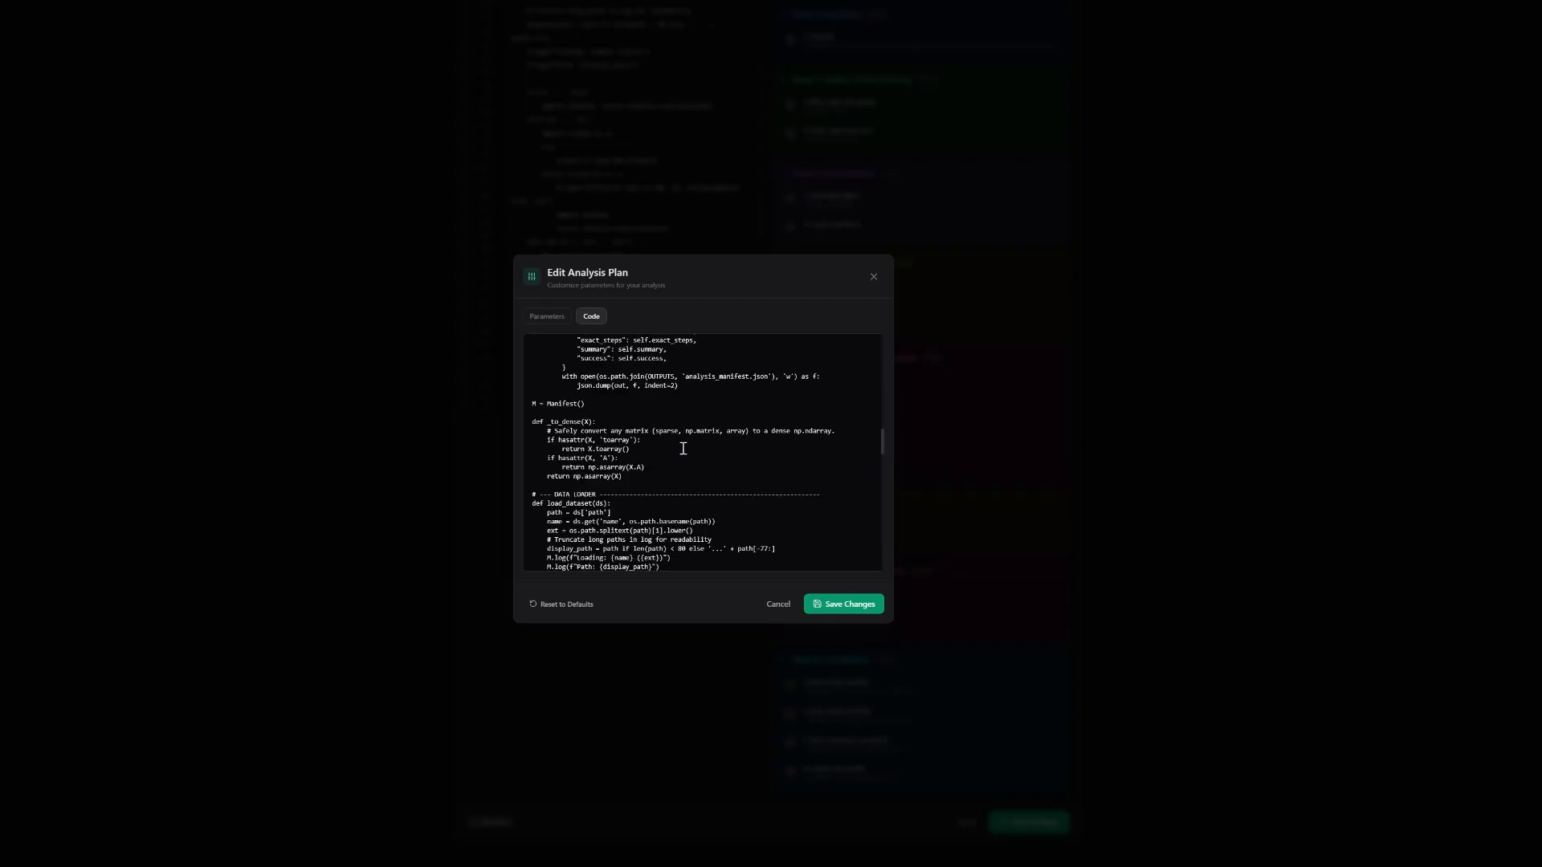
left_click(874, 276)
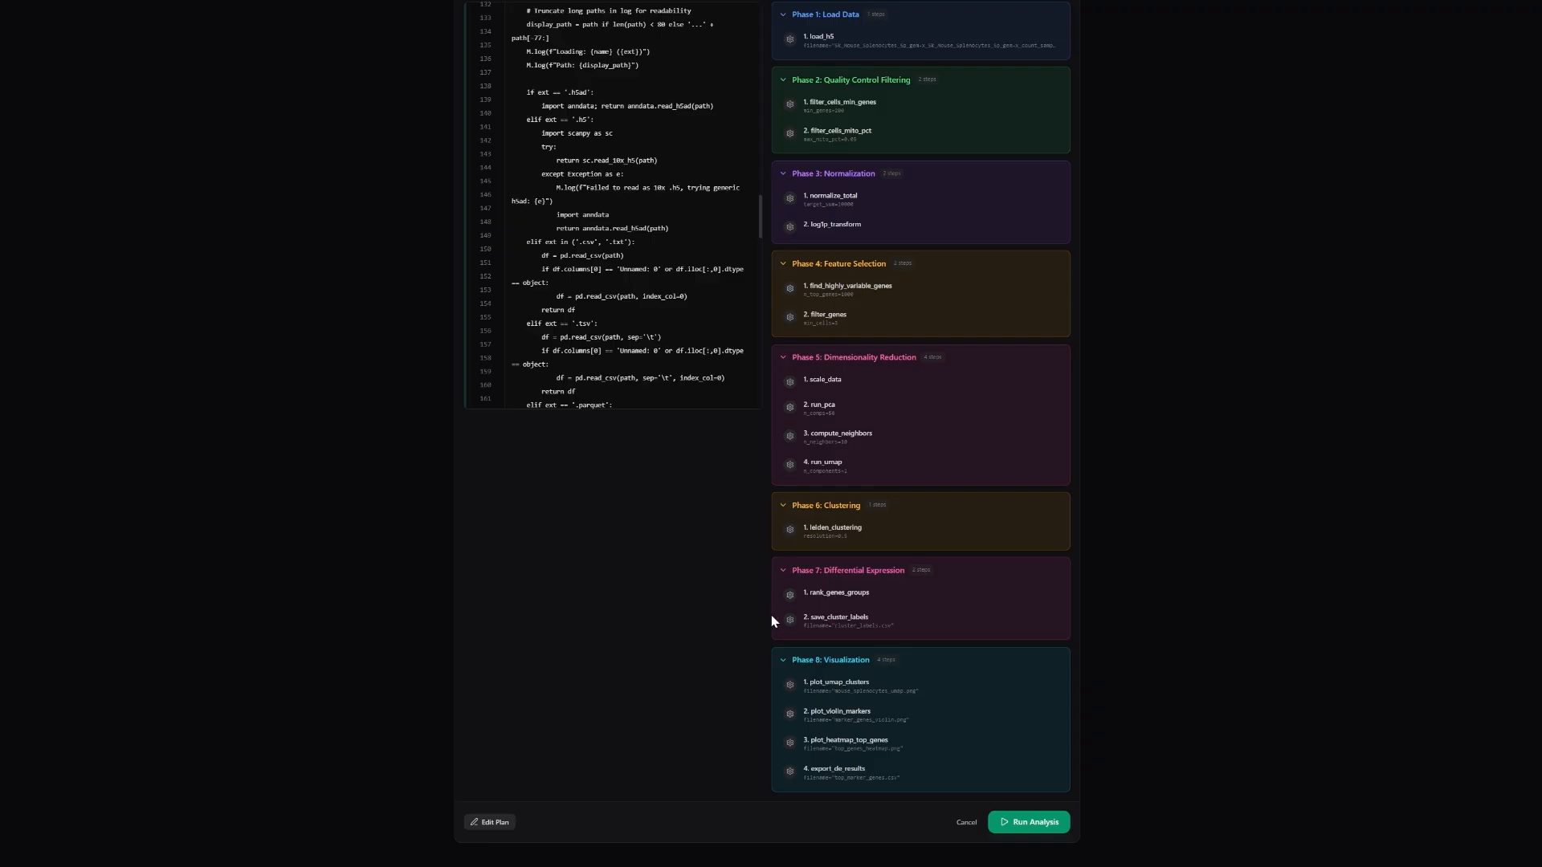
Recheck the plan phases and run the analysis.
scroll(767, 617, "up", 1)
scroll(804, 590, "up", 1)
scroll(801, 562, "down", 3)
left_click(1016, 829)
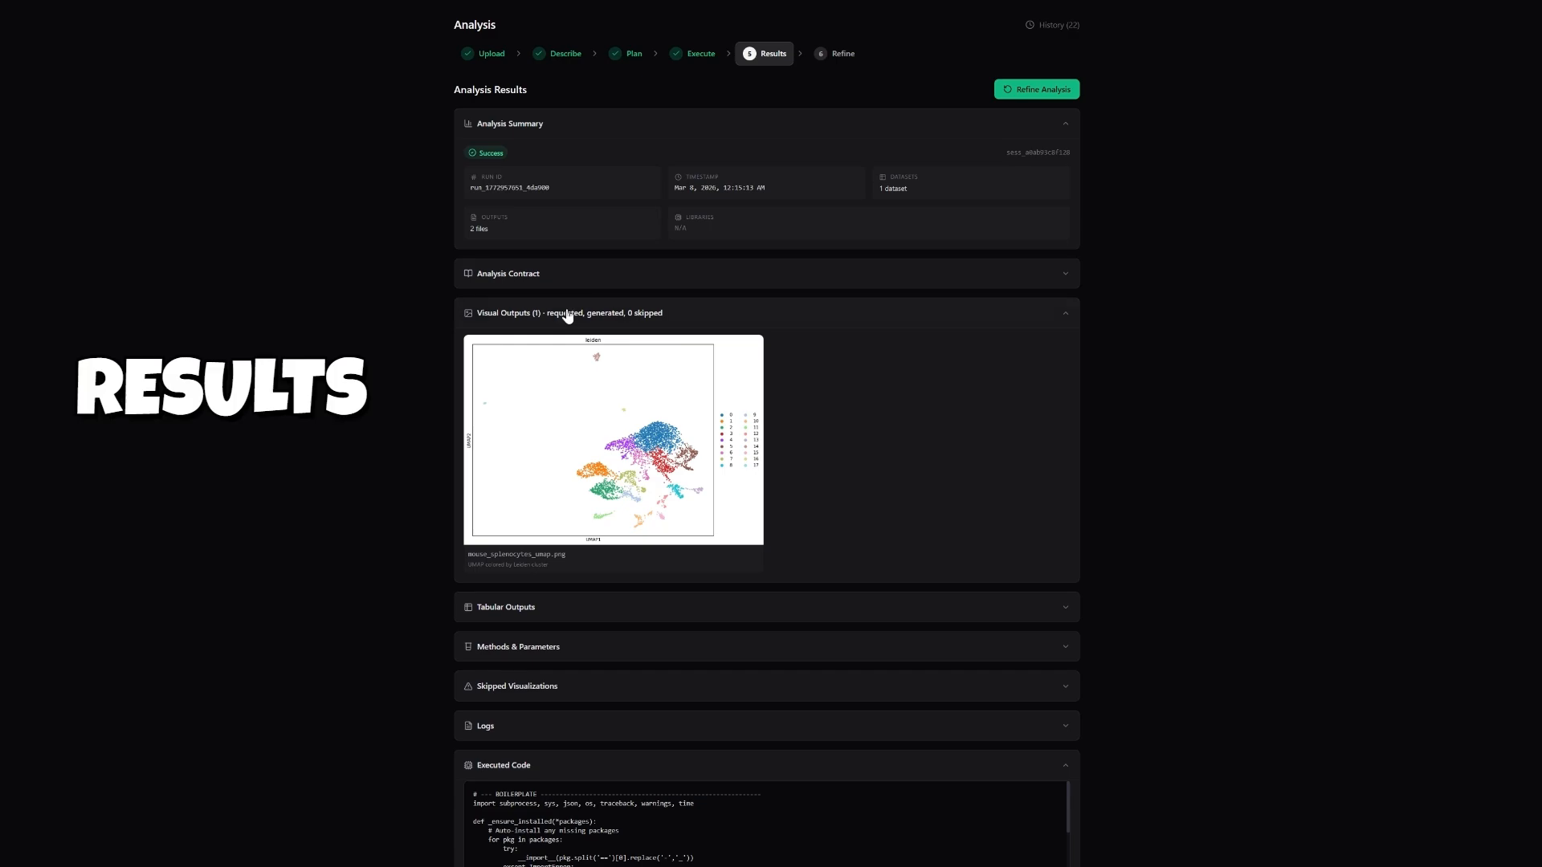
View the UMAP cluster plot mouse_splenocytes_umap.png enlarged, and return to the results.
mouse_move(602, 395)
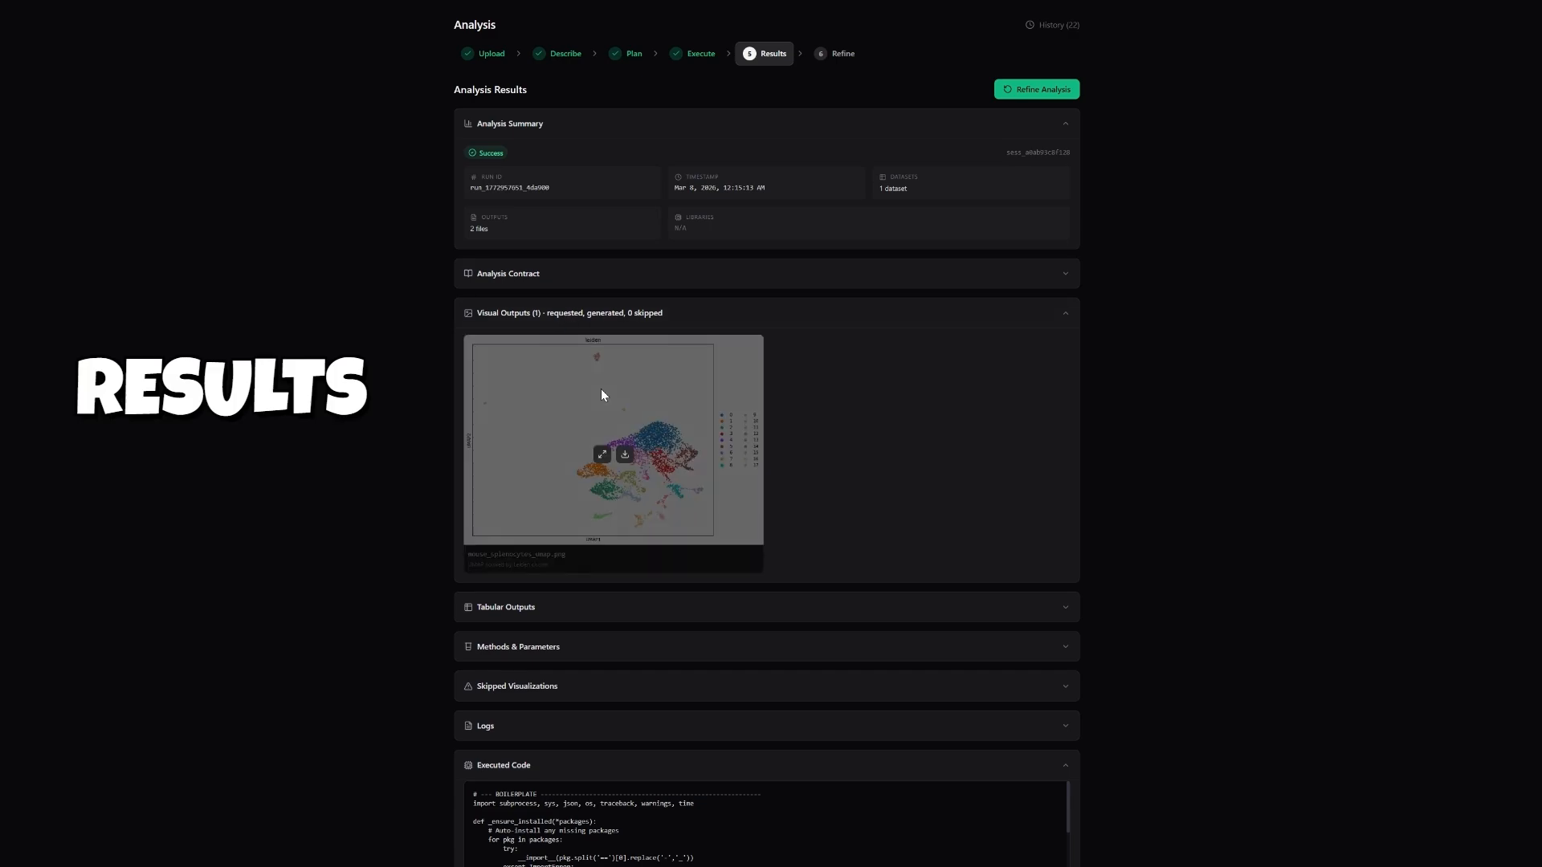
left_click(606, 461)
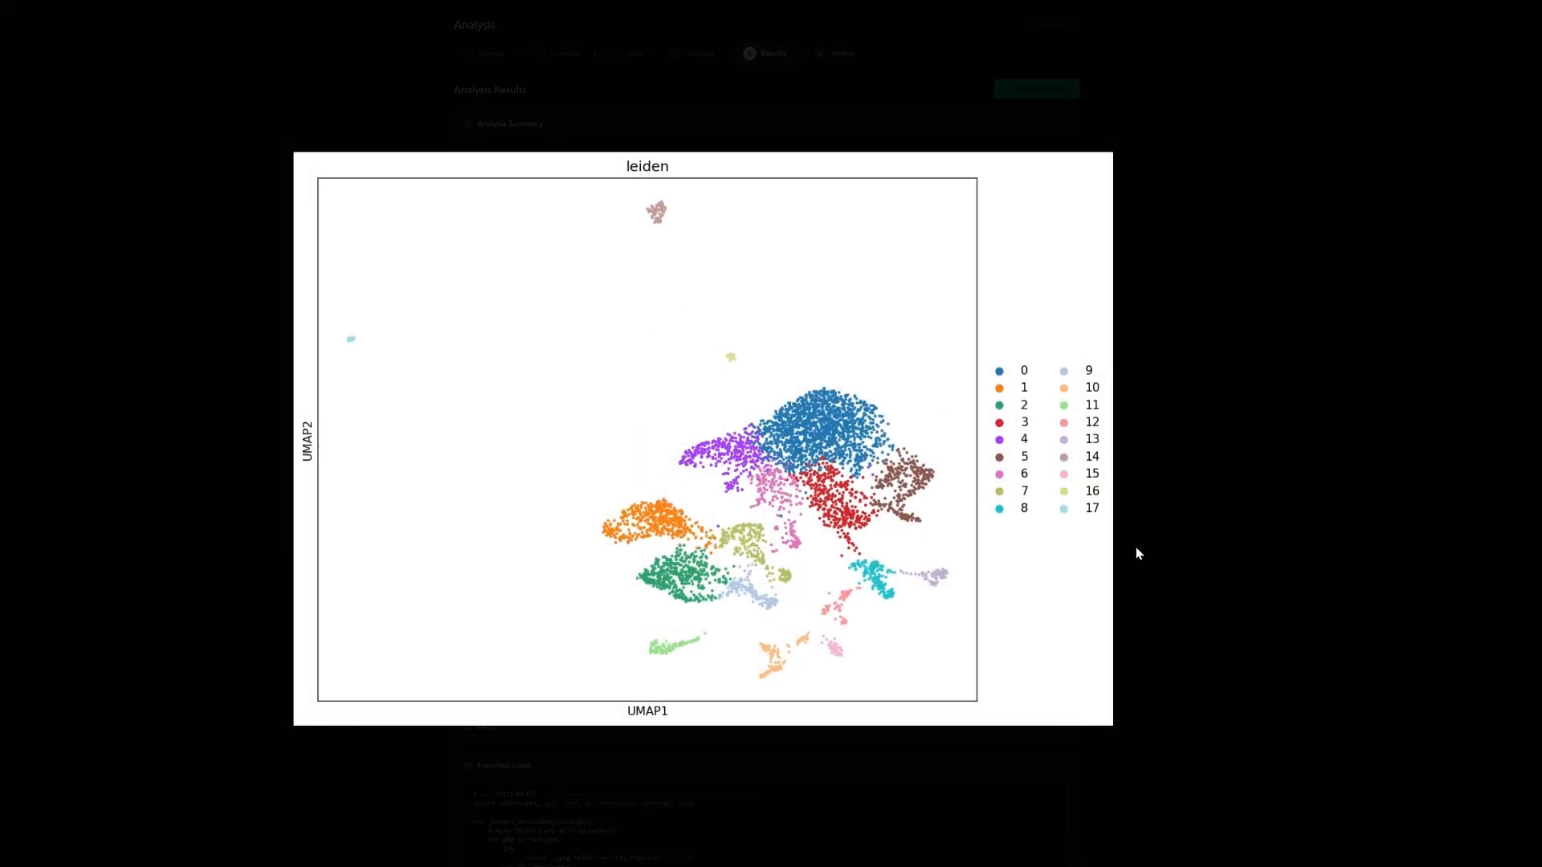
left_click(1221, 513)
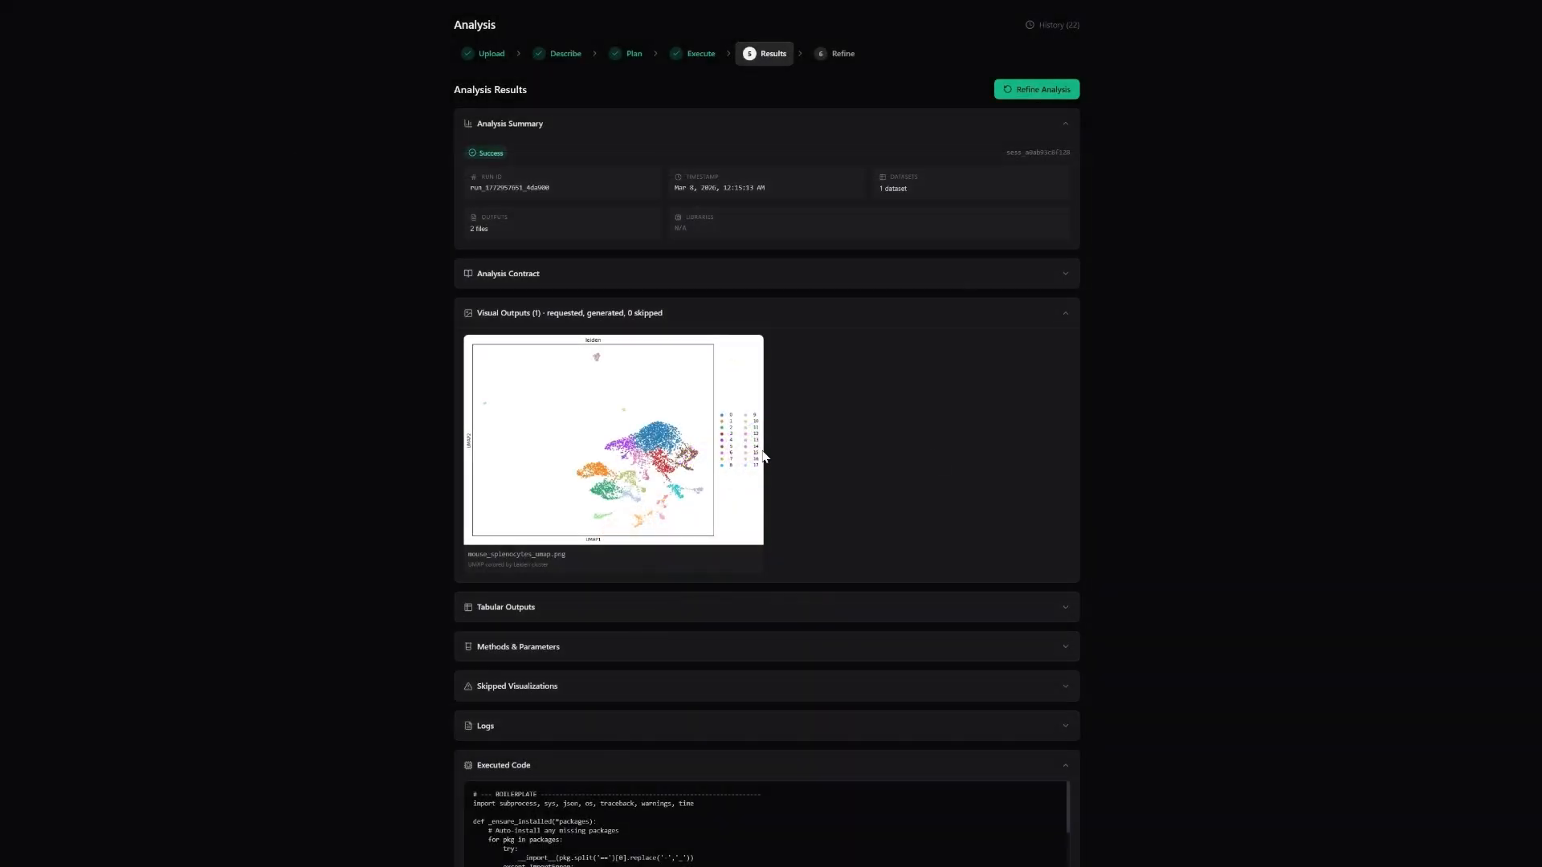
Expand the tabular outputs, download top_marker_genes.csv and open the downloaded file.
left_click(642, 607)
scroll(642, 608, "down", 1)
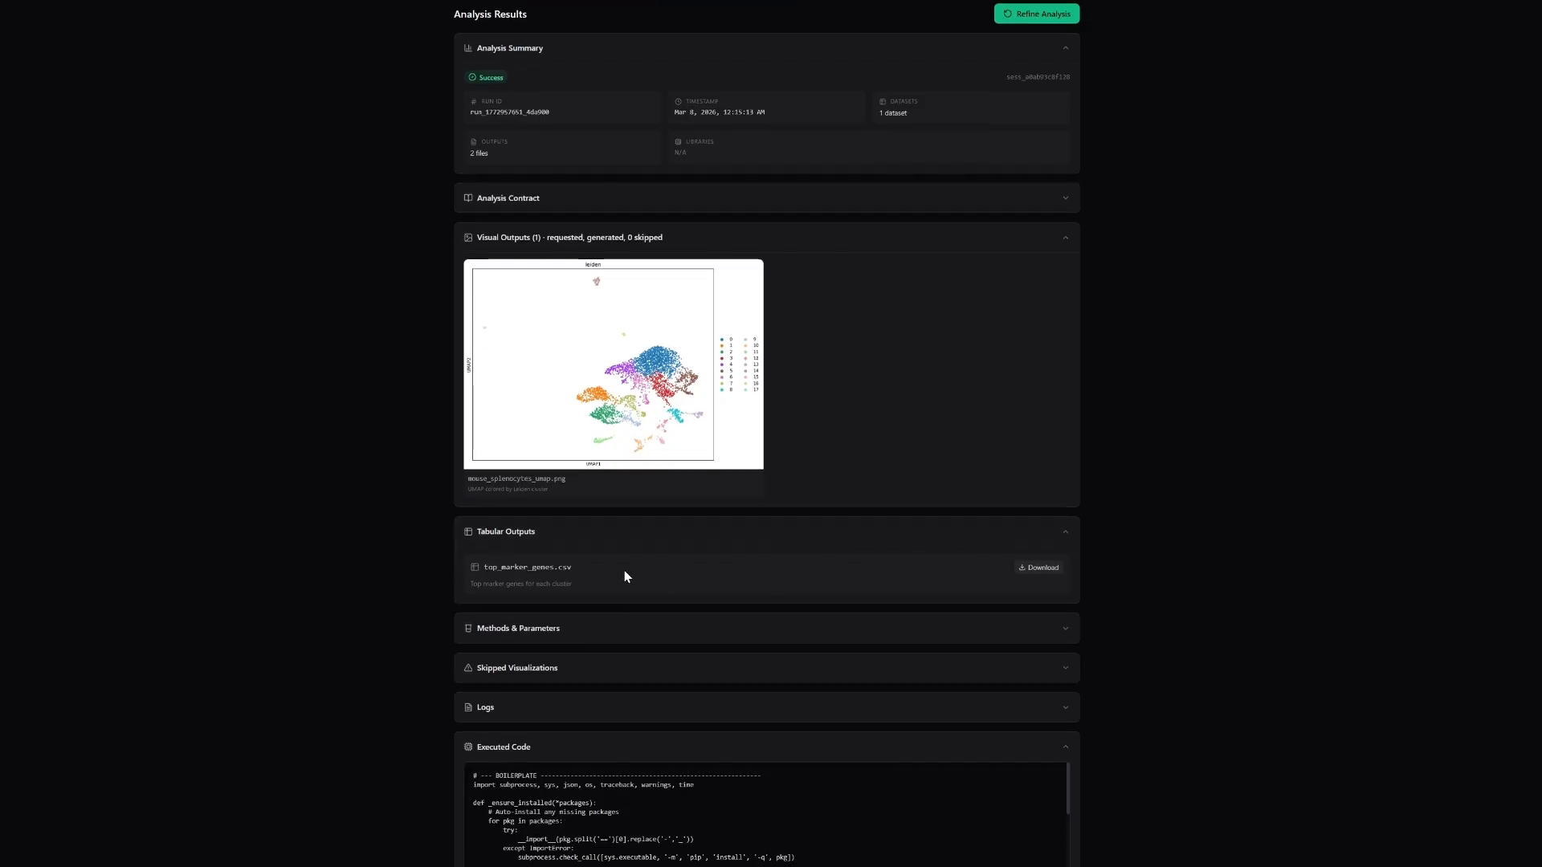
left_click(1031, 570)
left_click(1462, 1)
left_click(1336, 2)
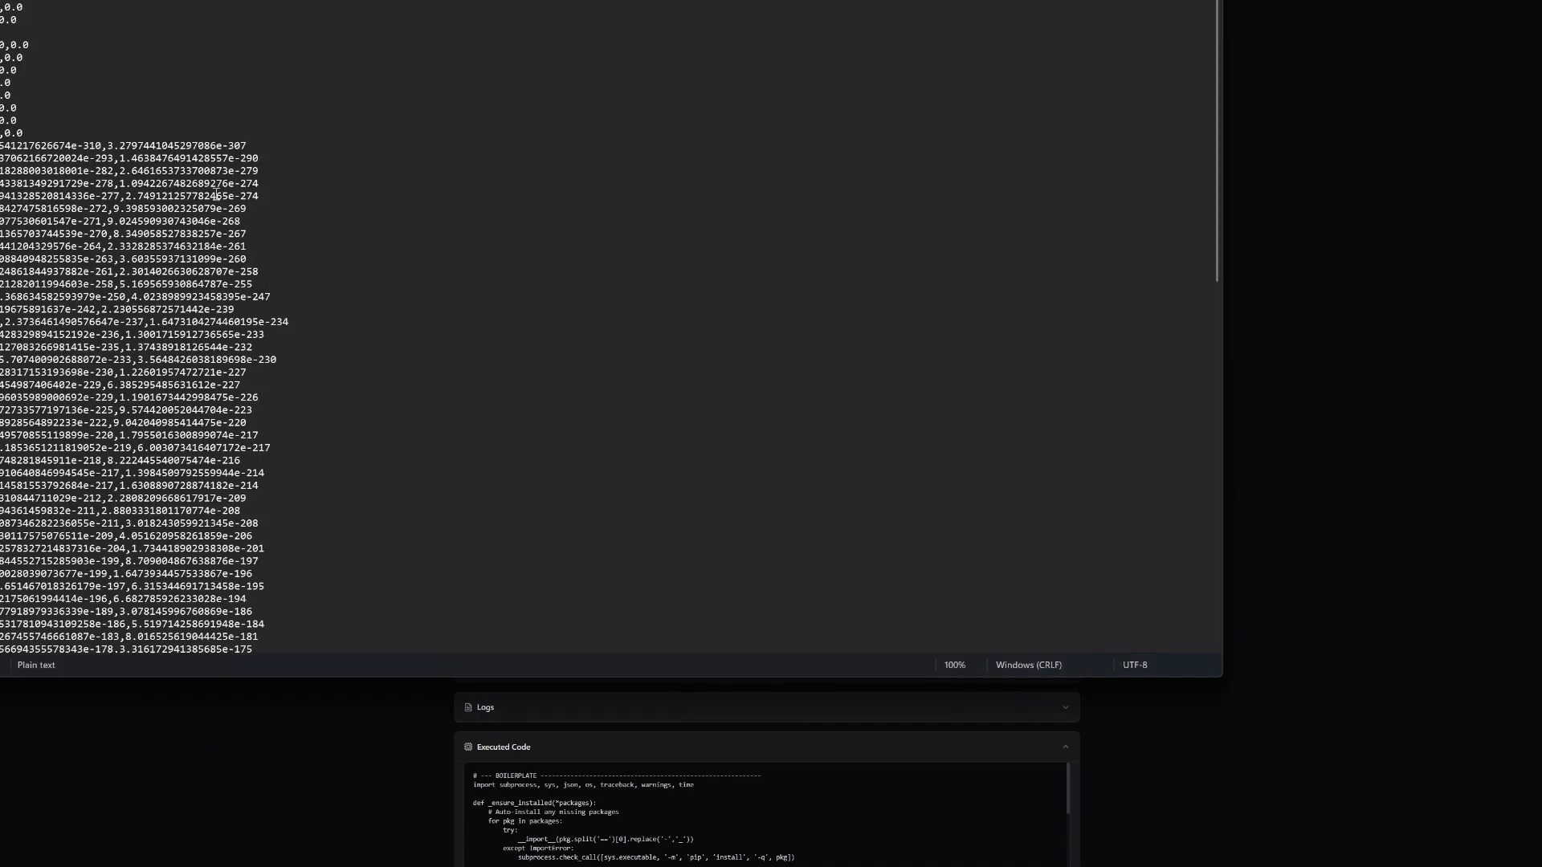
Look through the rows of the marker gene table in the text editor and close the editor.
scroll(217, 190, "down", 2)
left_click_drag(1088, 0, 1157, 81)
scroll(354, 248, "down", 20)
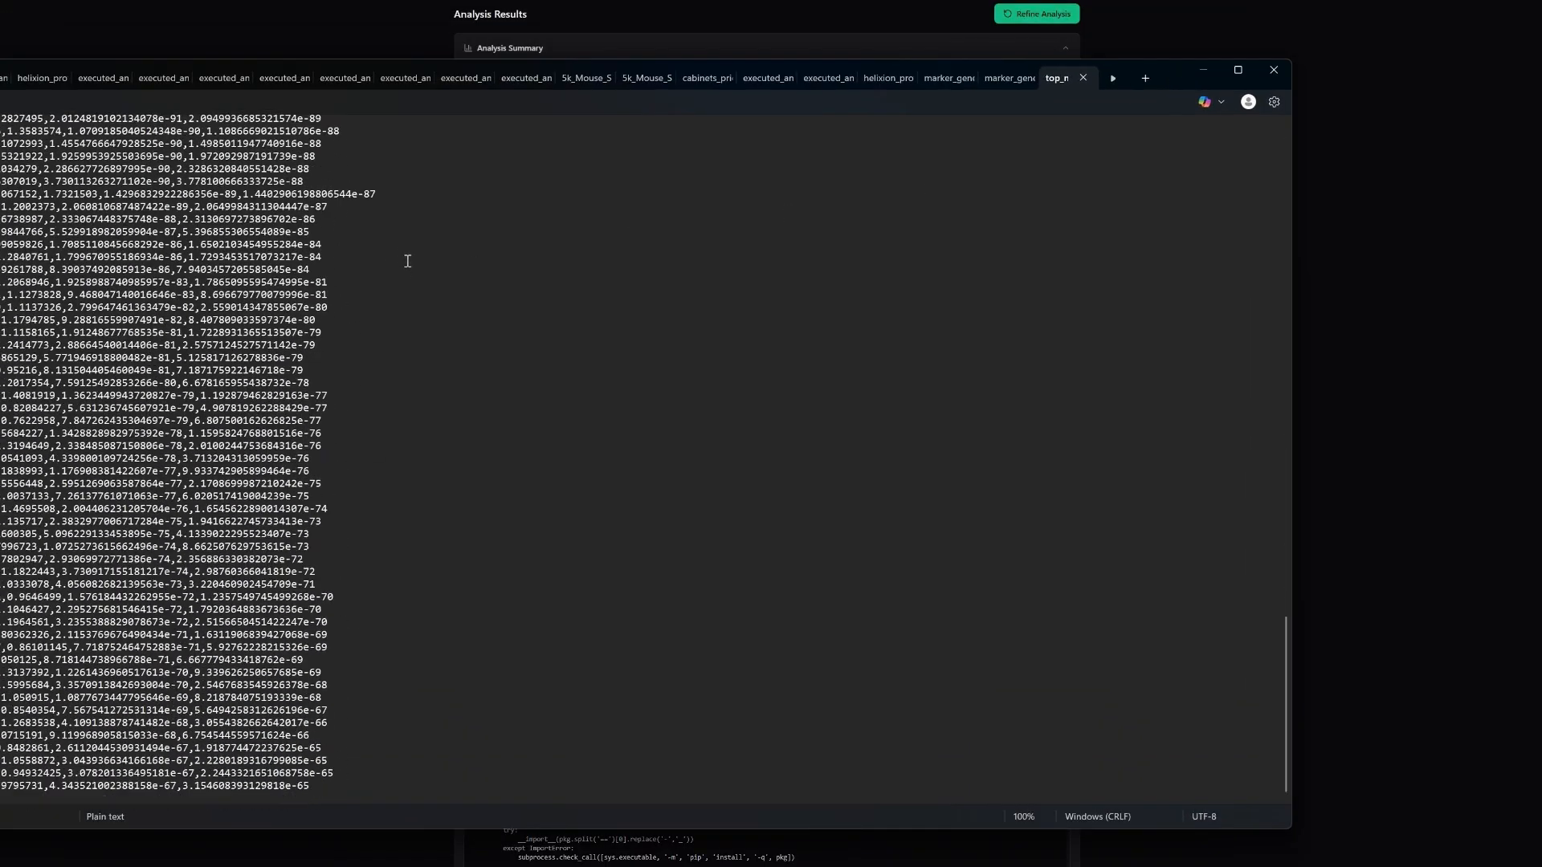
left_click(1273, 70)
Expand the Methods & Parameters and Skipped Visualizations sections of the results to review them.
scroll(1270, 290, "up", 15)
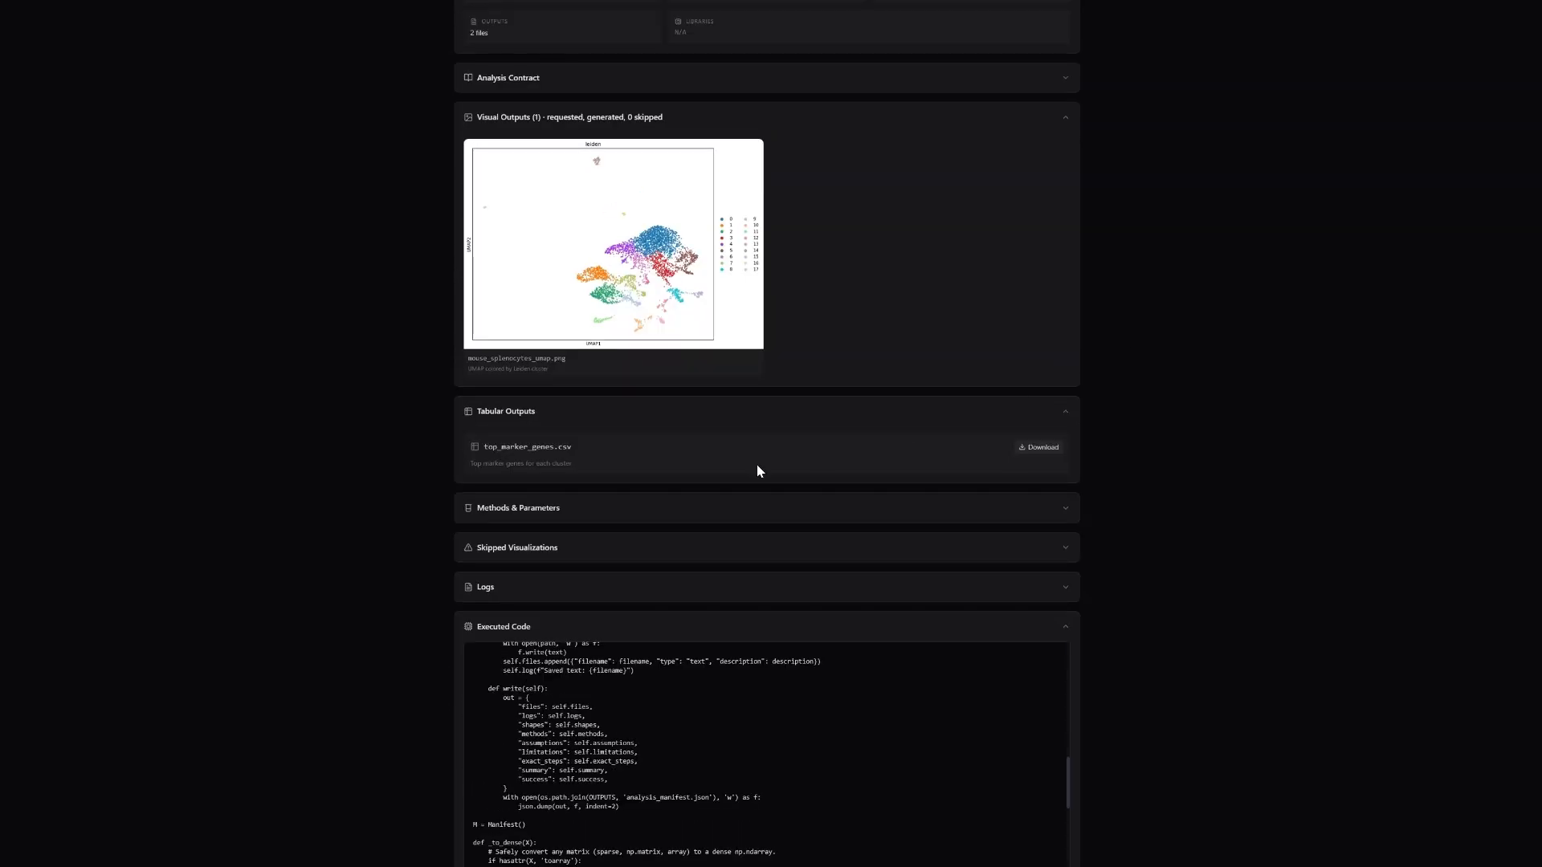
left_click(556, 508)
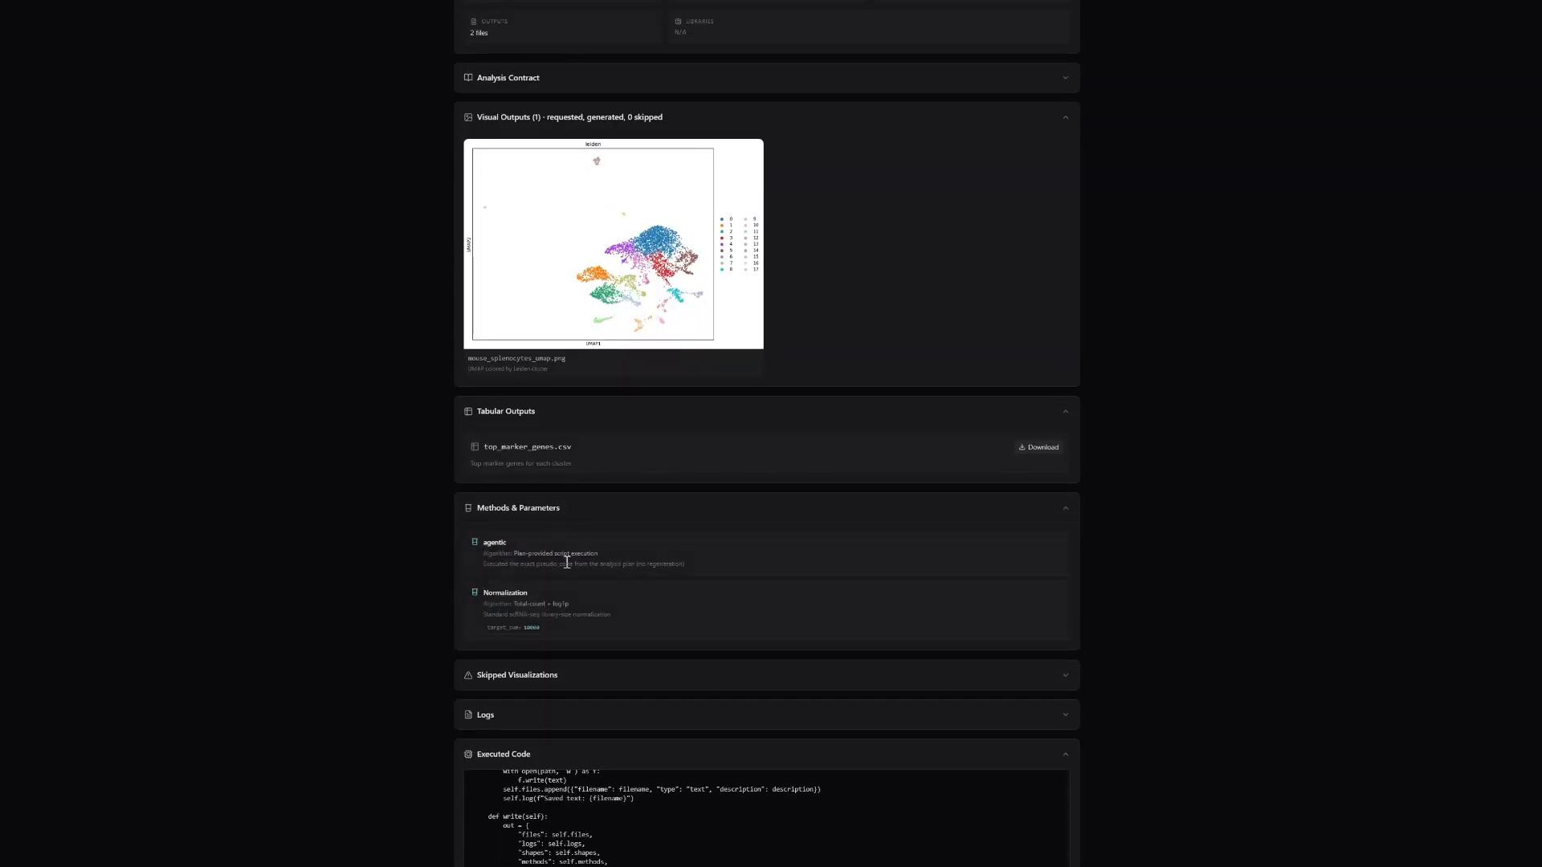
left_click(546, 680)
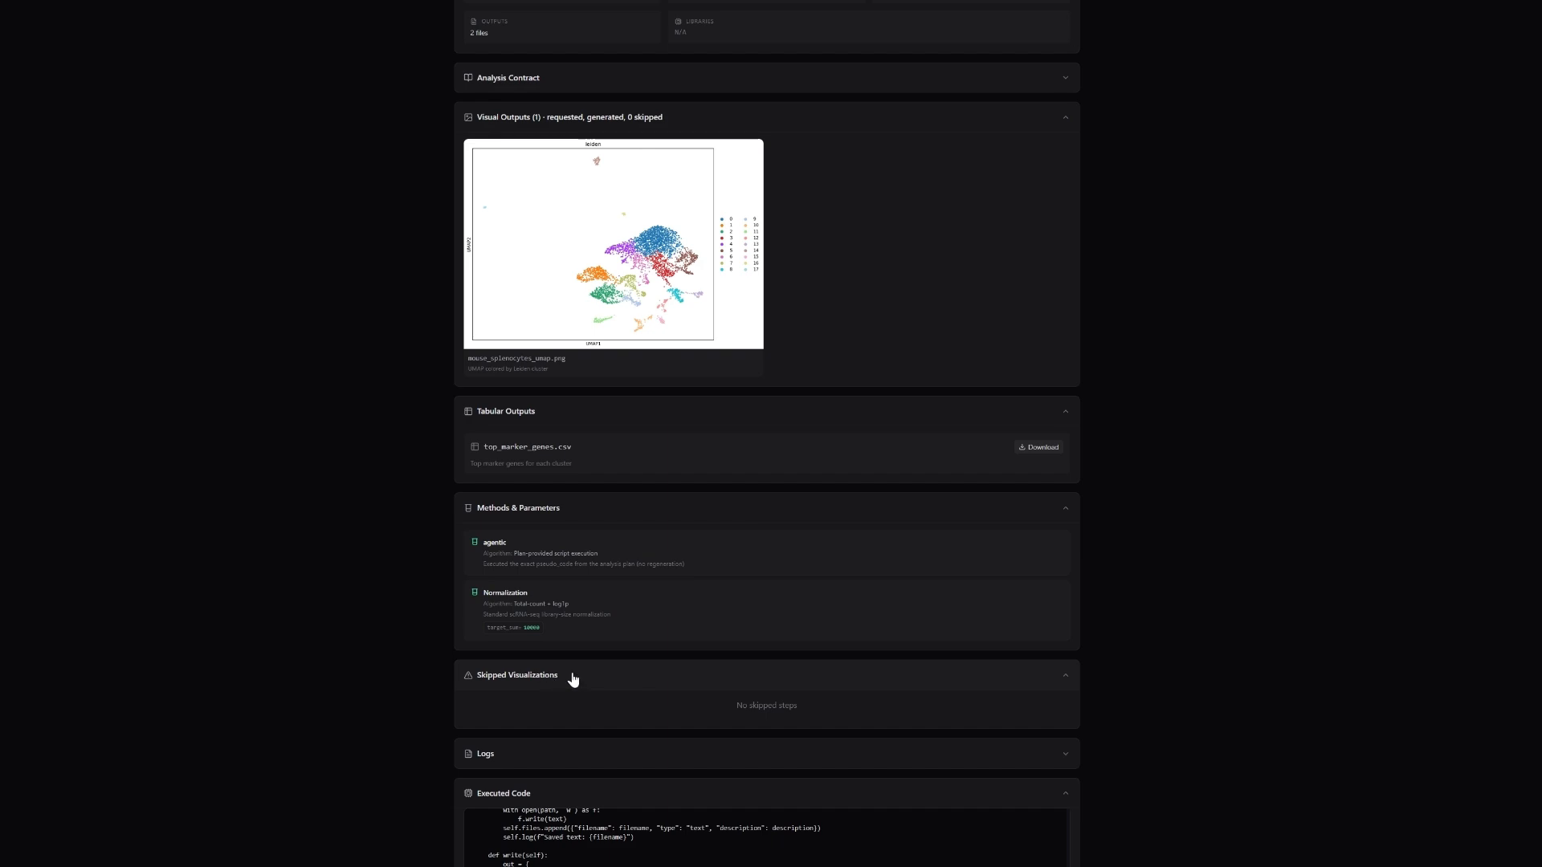
Expand the Logs section and examine the log entries and the executed code.
left_click(538, 752)
scroll(546, 731, "down", 10)
scroll(607, 562, "down", 2)
scroll(559, 510, "up", 15)
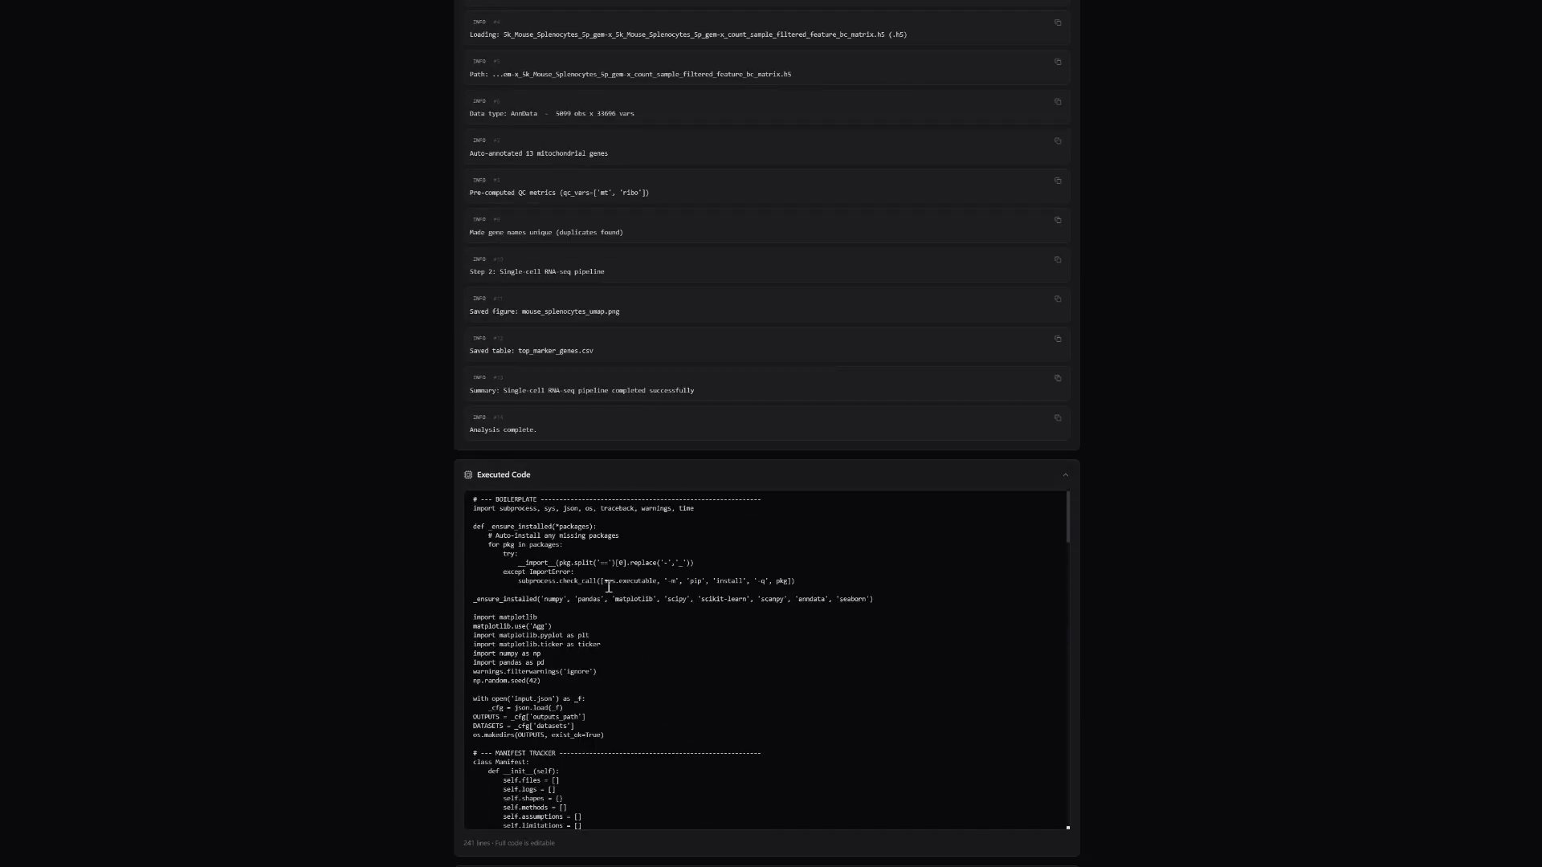
scroll(607, 587, "down", 20)
scroll(952, 506, "up", 3)
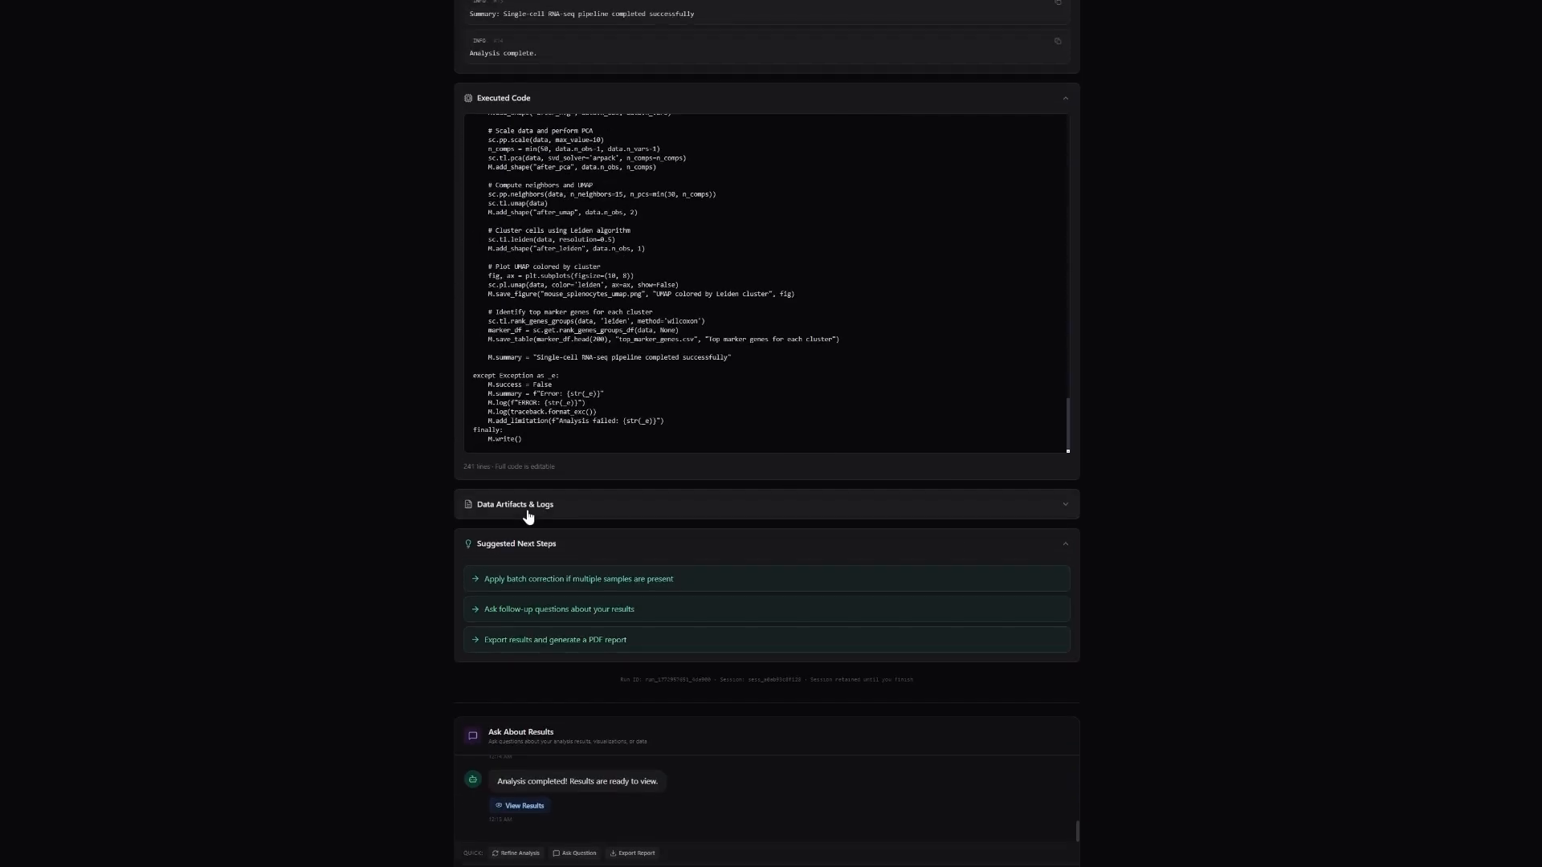
Expand the Data Artifacts & Logs section and view the remaining next-step, question and export options.
left_click(531, 514)
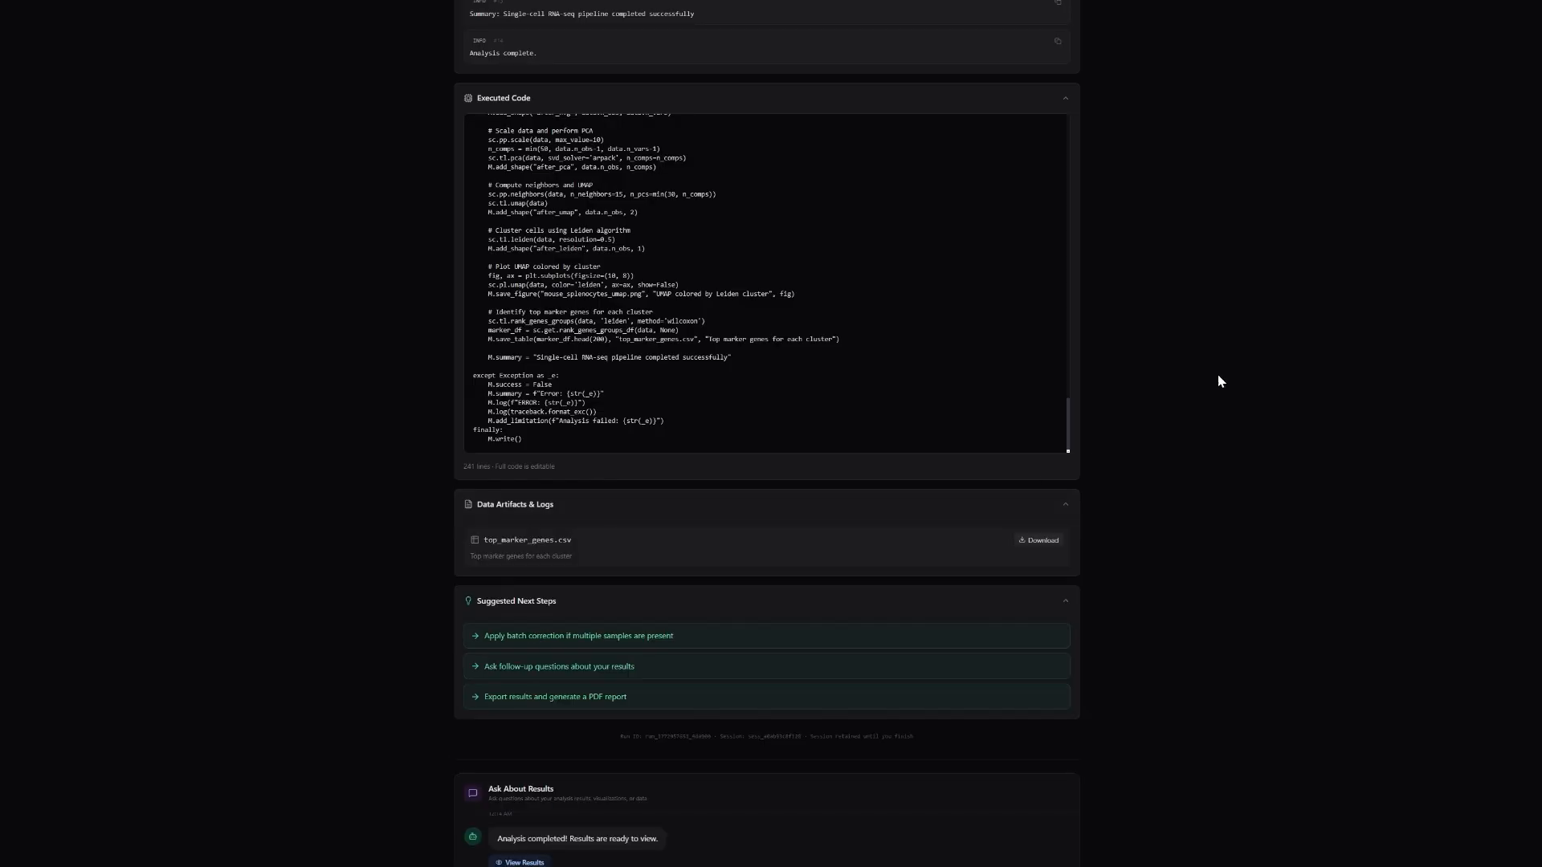
scroll(1170, 415, "up", 6)
scroll(1152, 197, "down", 10)
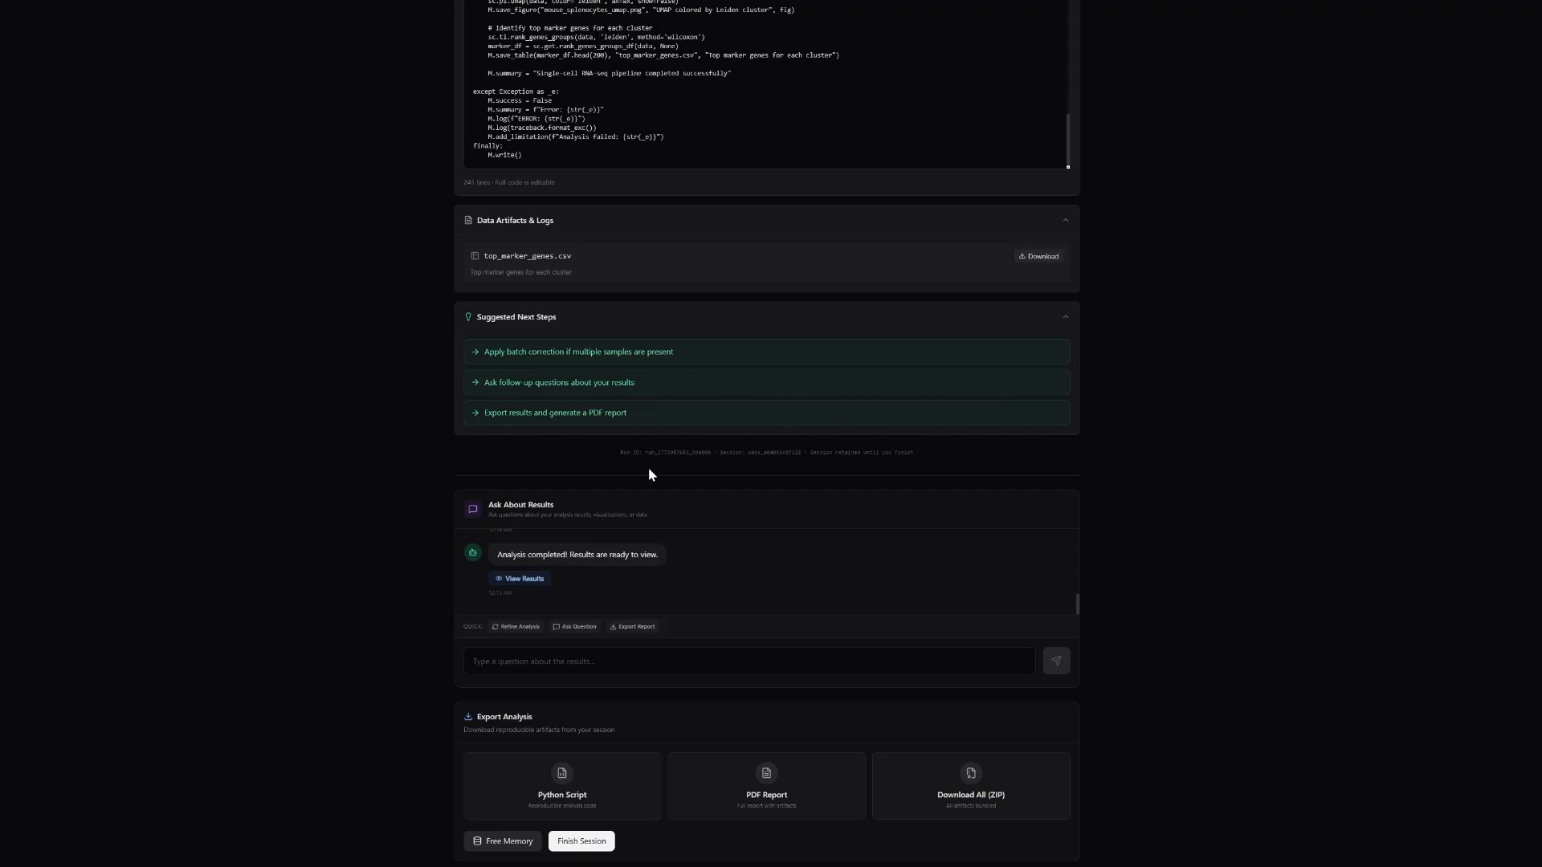
Ask the results assistant "Summarize the results".
left_click(574, 660)
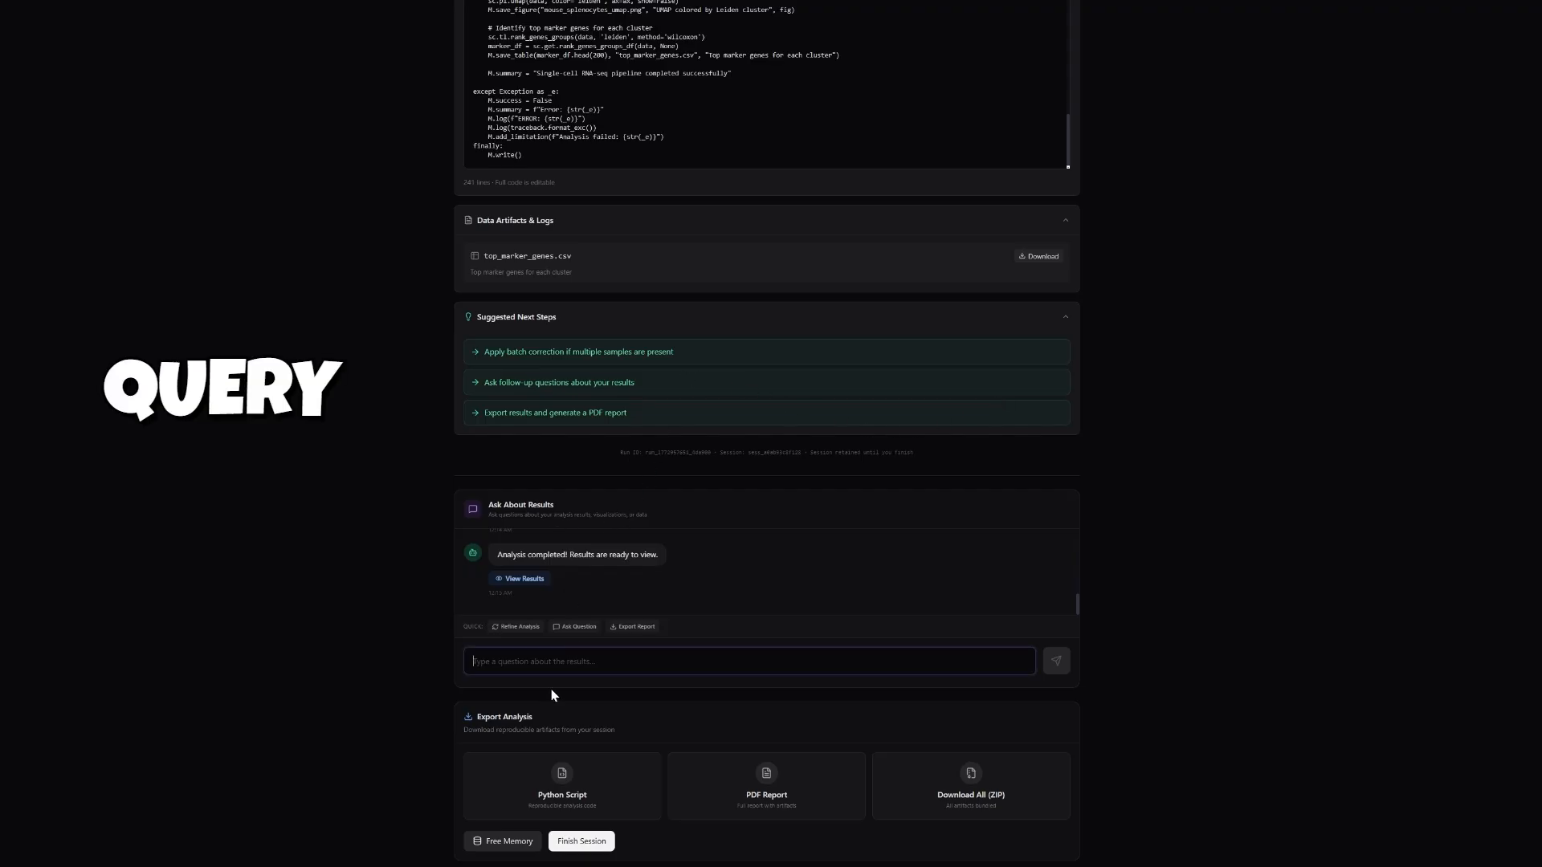
type("S")
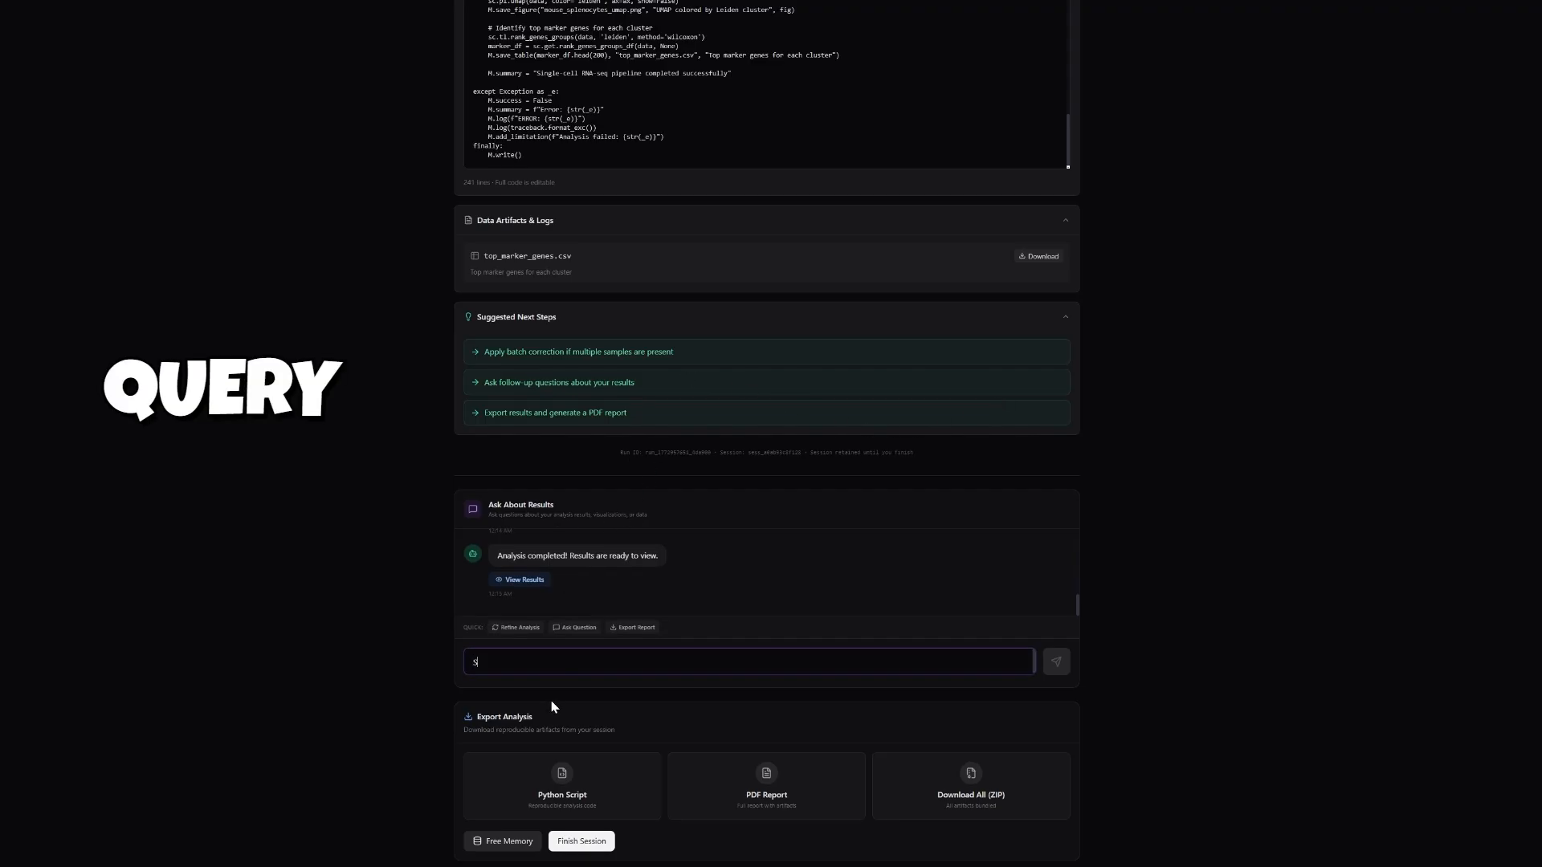
type("ummarize the")
type("results")
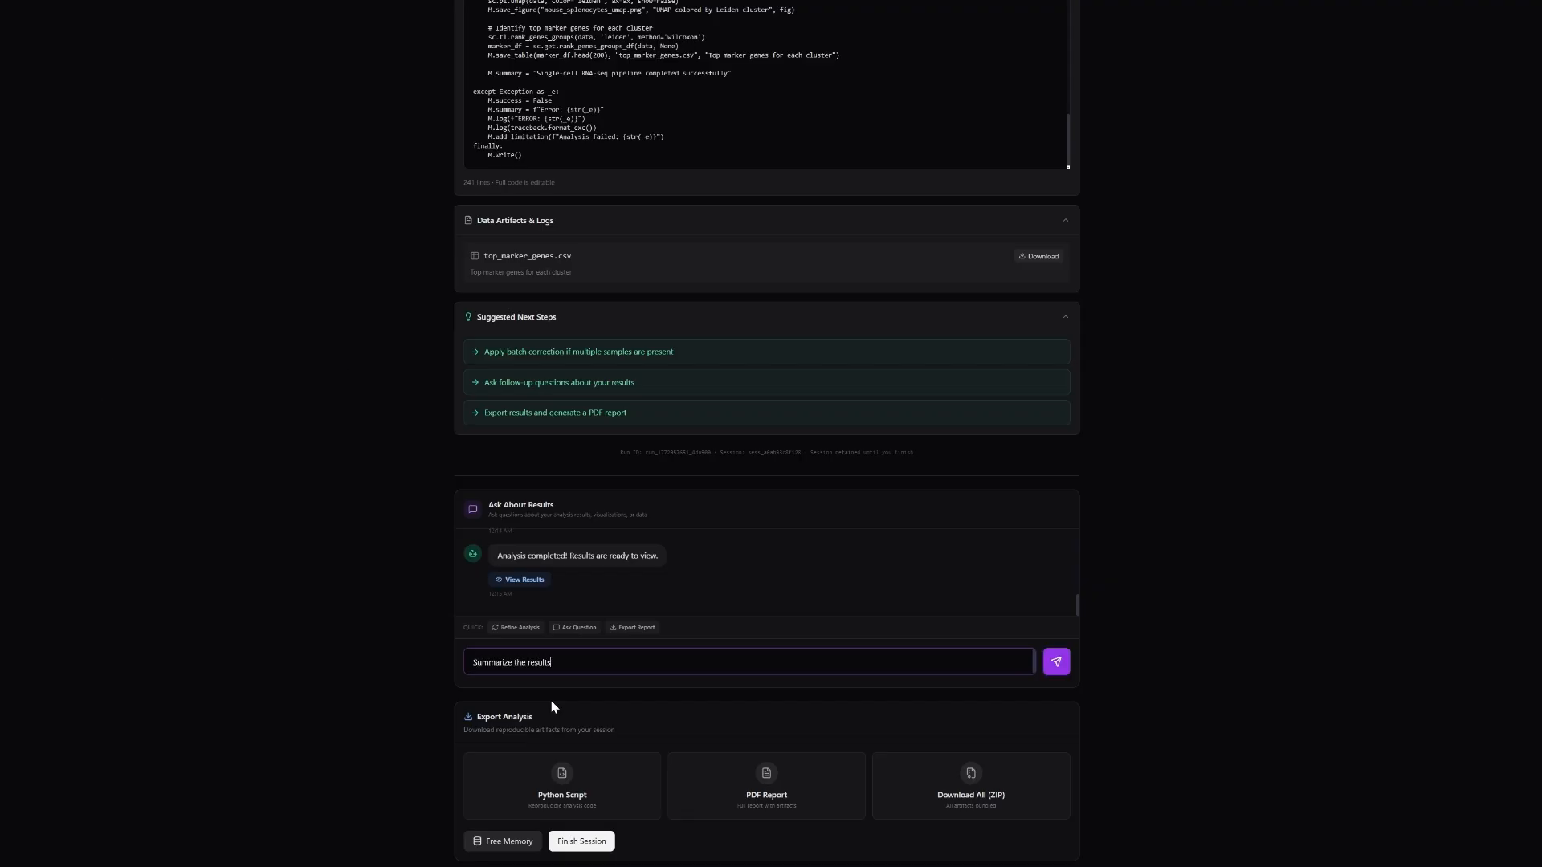
key("Return")
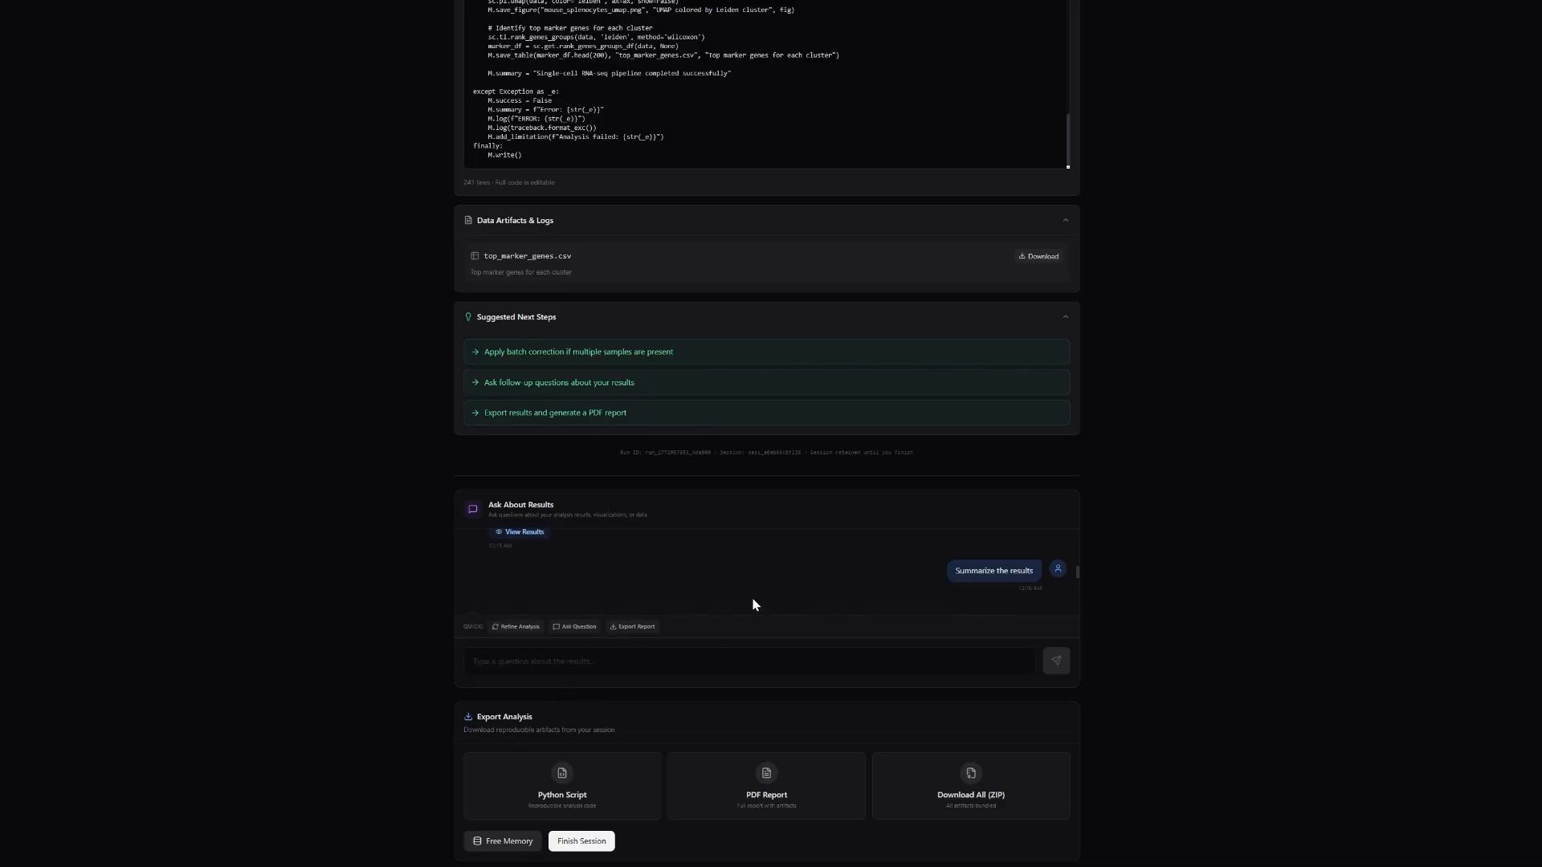
Read through the assistant's summary of the analysis, including its key statistics and top marker genes.
scroll(750, 604, "up", 3)
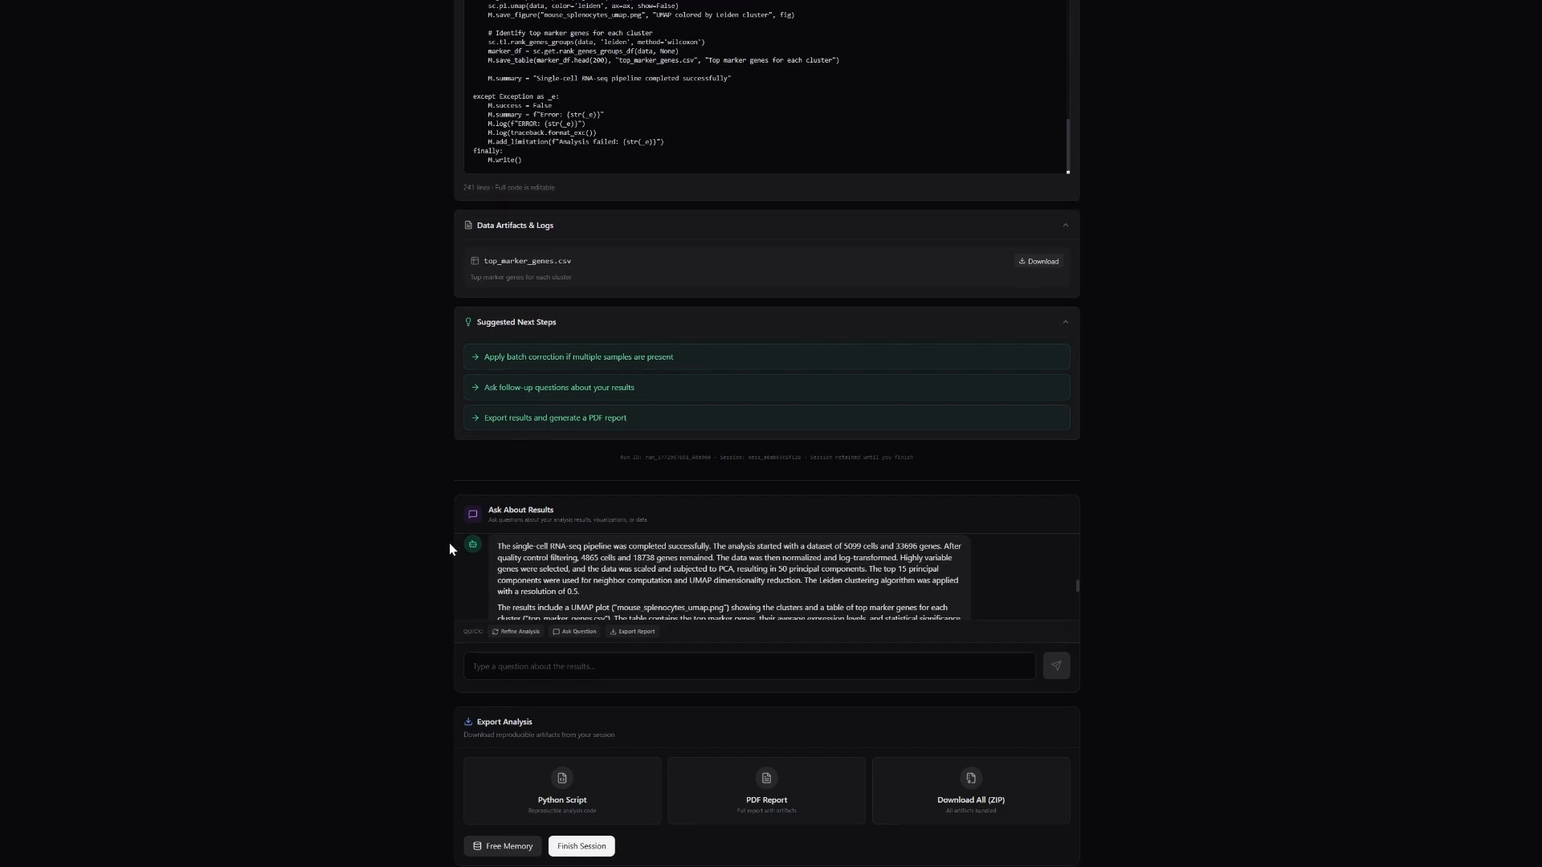
scroll(450, 549, "up", 1)
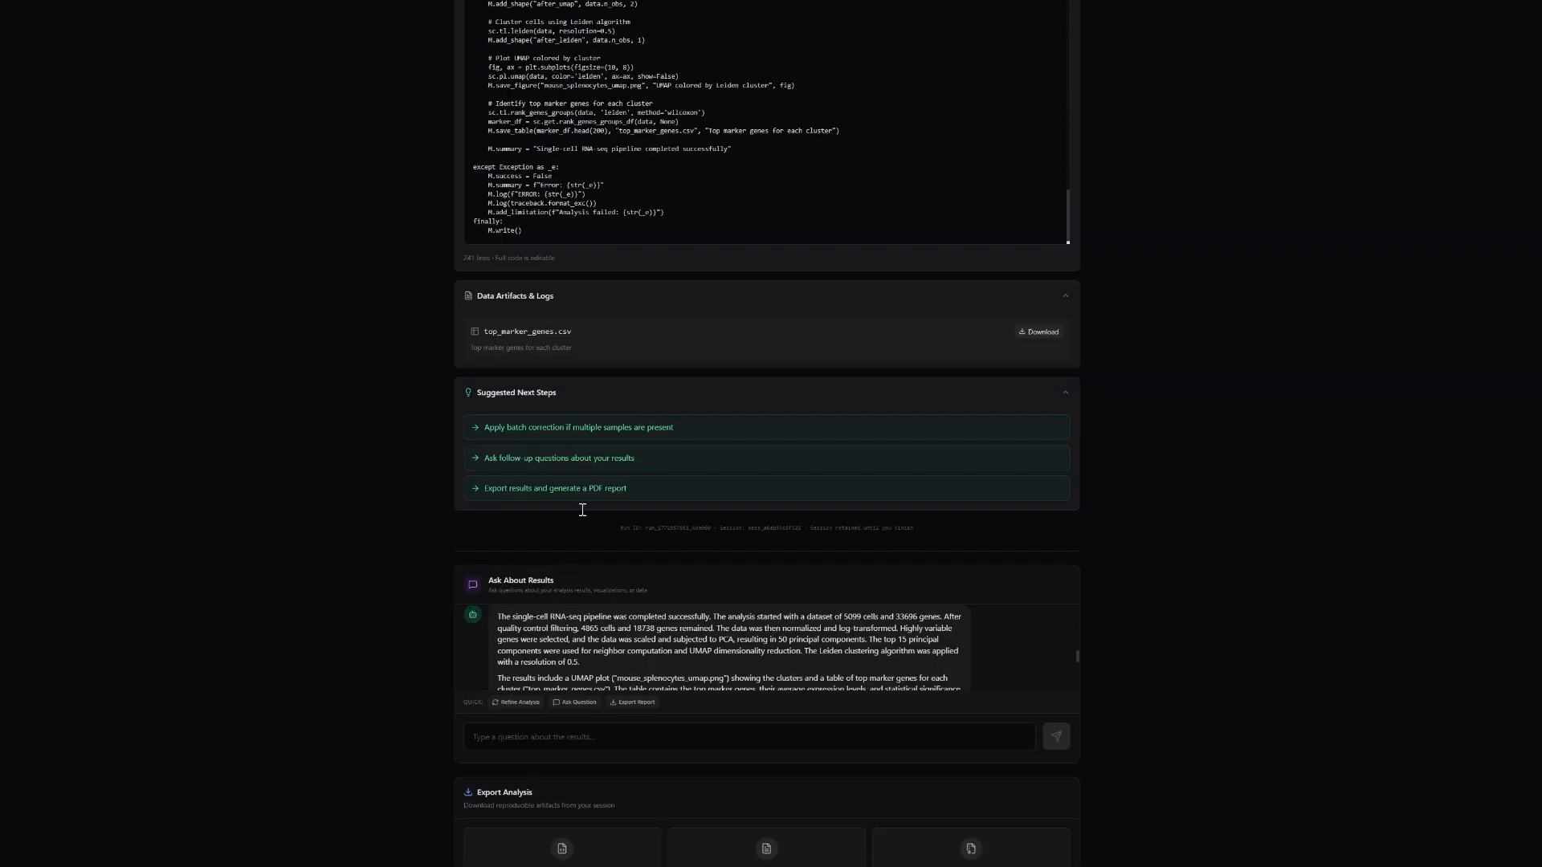
scroll(556, 629, "down", 1)
scroll(557, 628, "down", 3)
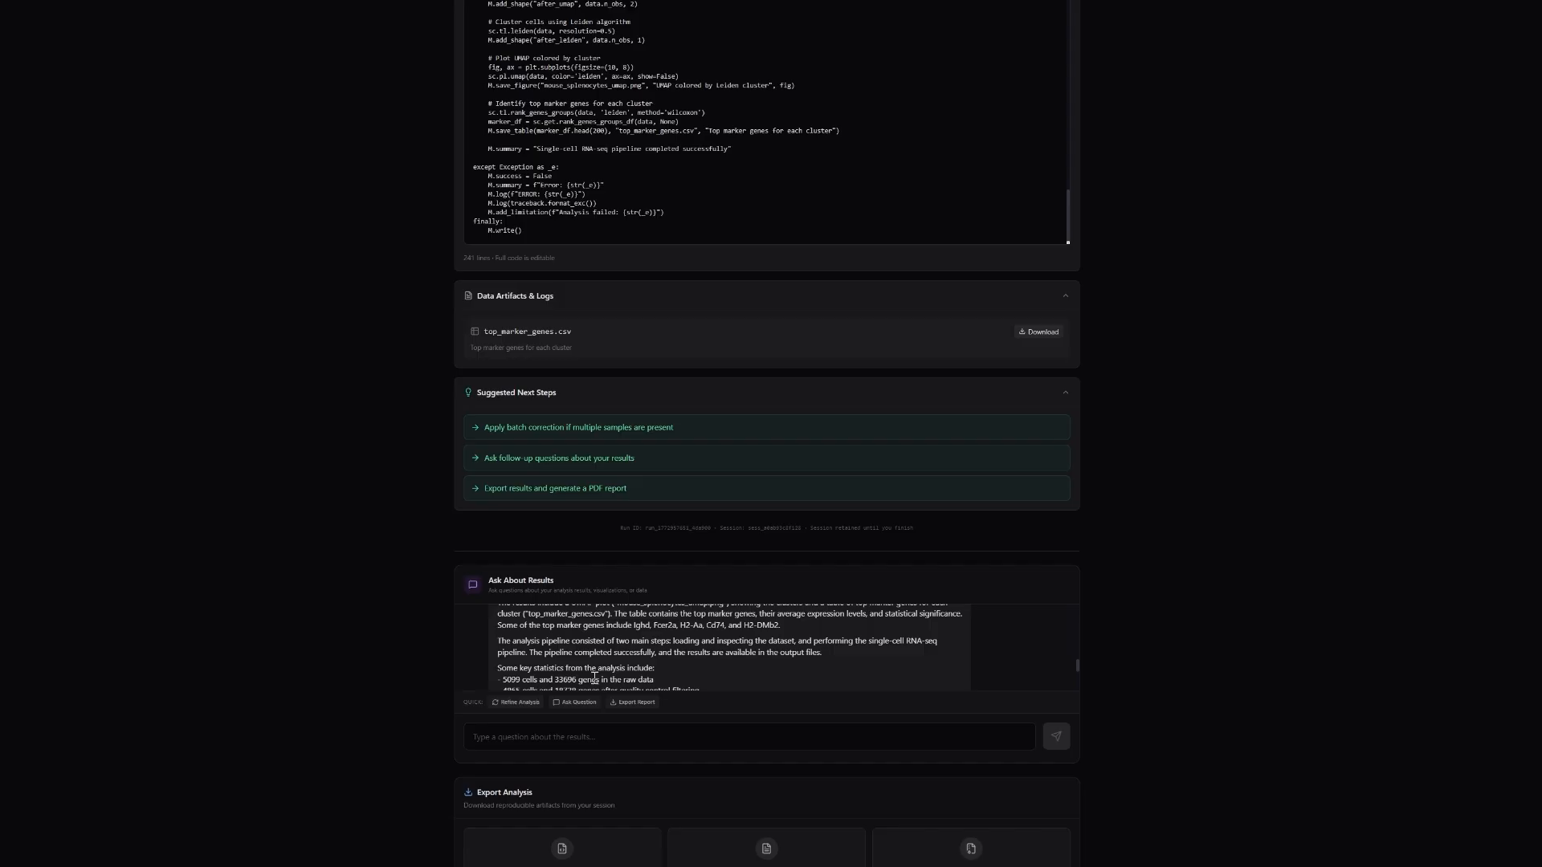
scroll(592, 679, "down", 2)
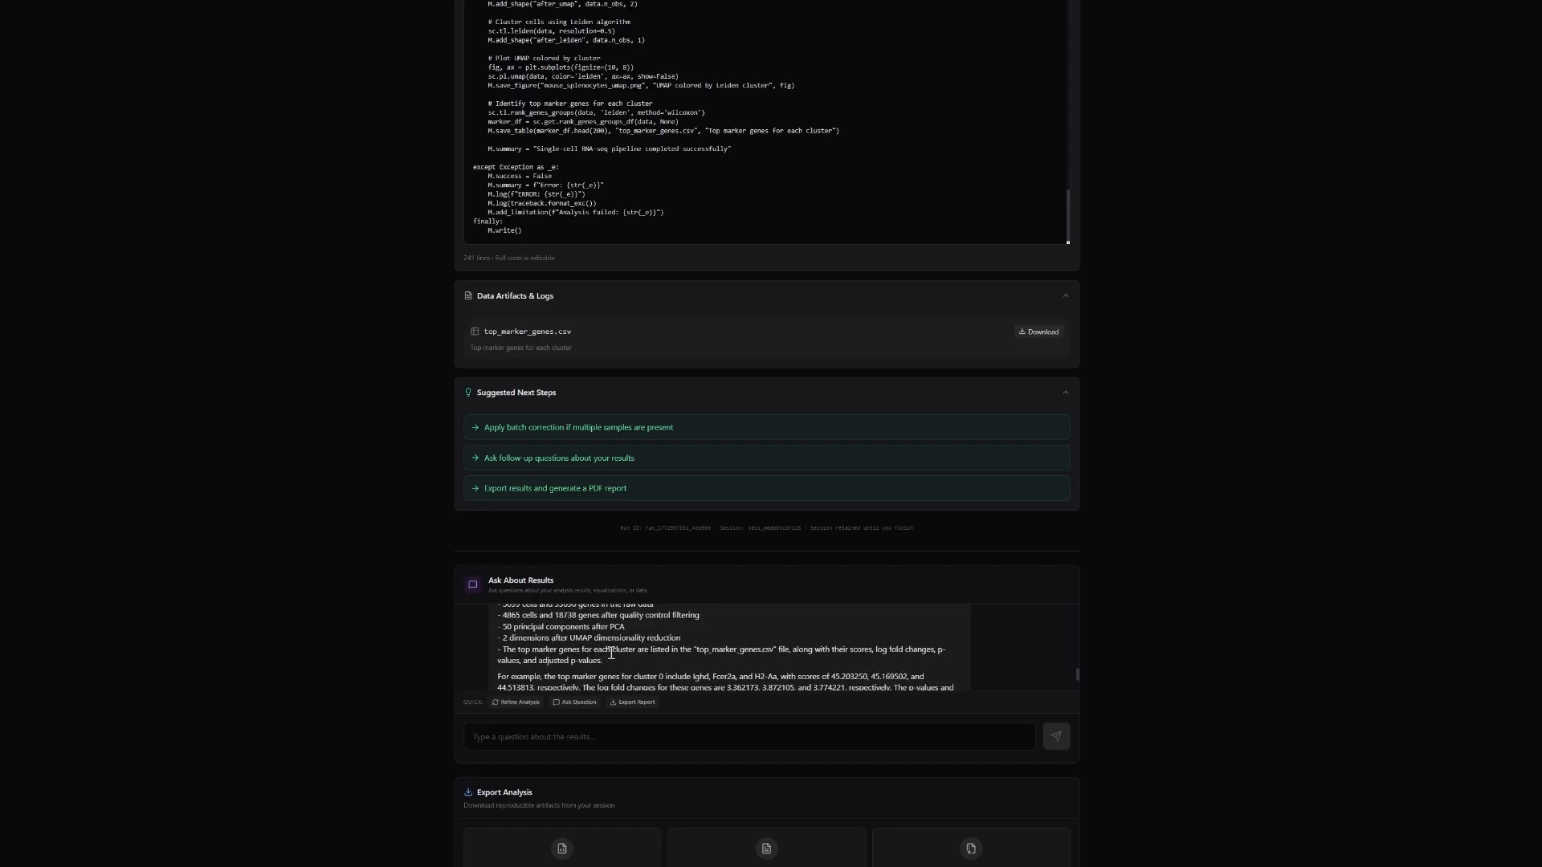
Read the end of the assistant's results summary and export the analysis as a PDF report.
scroll(604, 662, "down", 2)
scroll(598, 657, "up", 2)
scroll(611, 655, "down", 2)
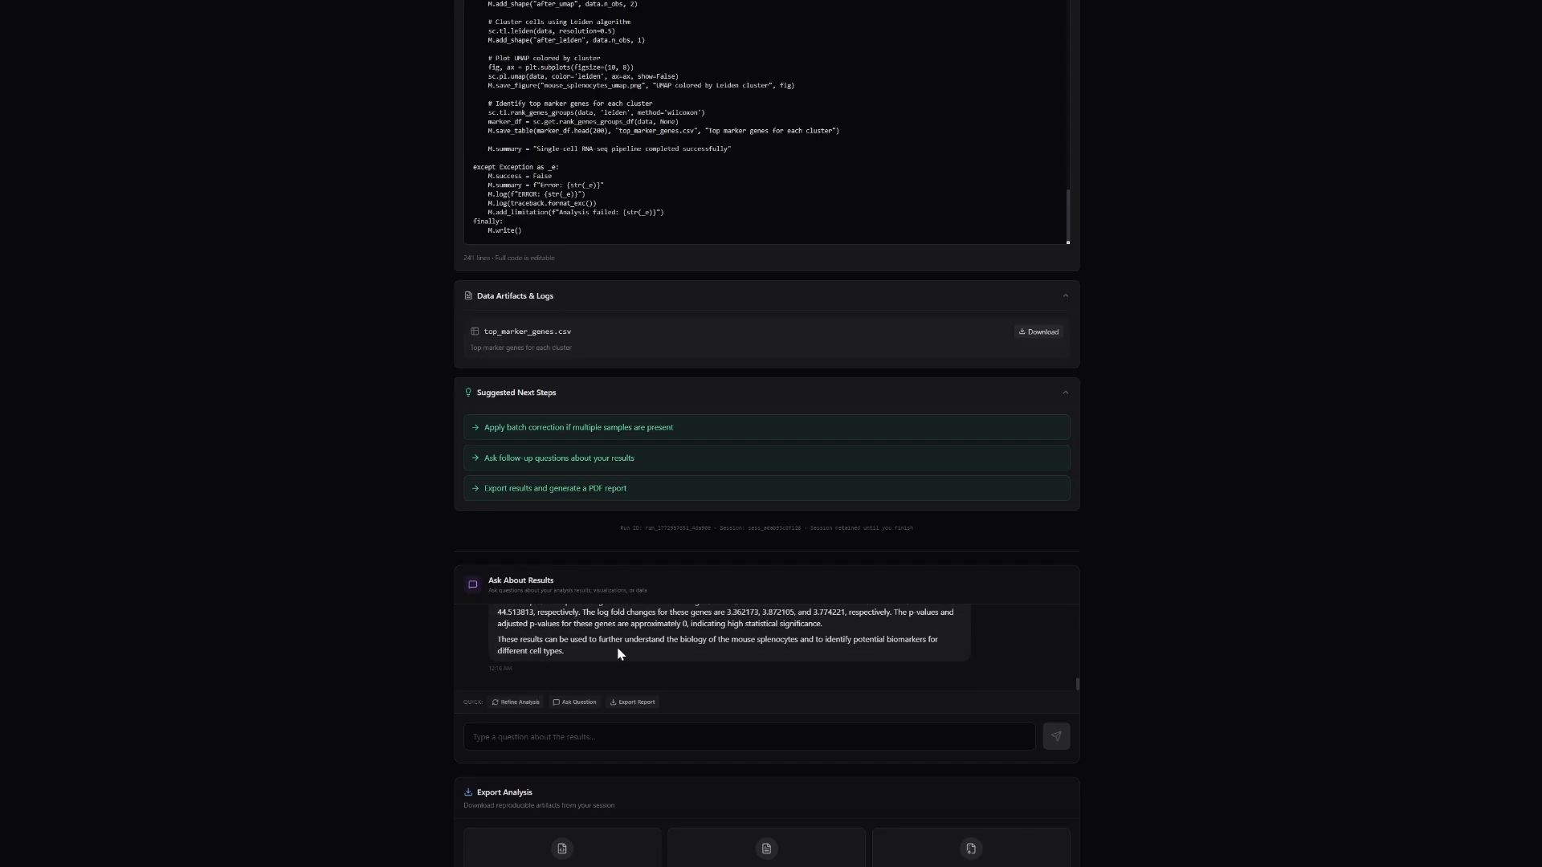
scroll(1181, 664, "down", 1)
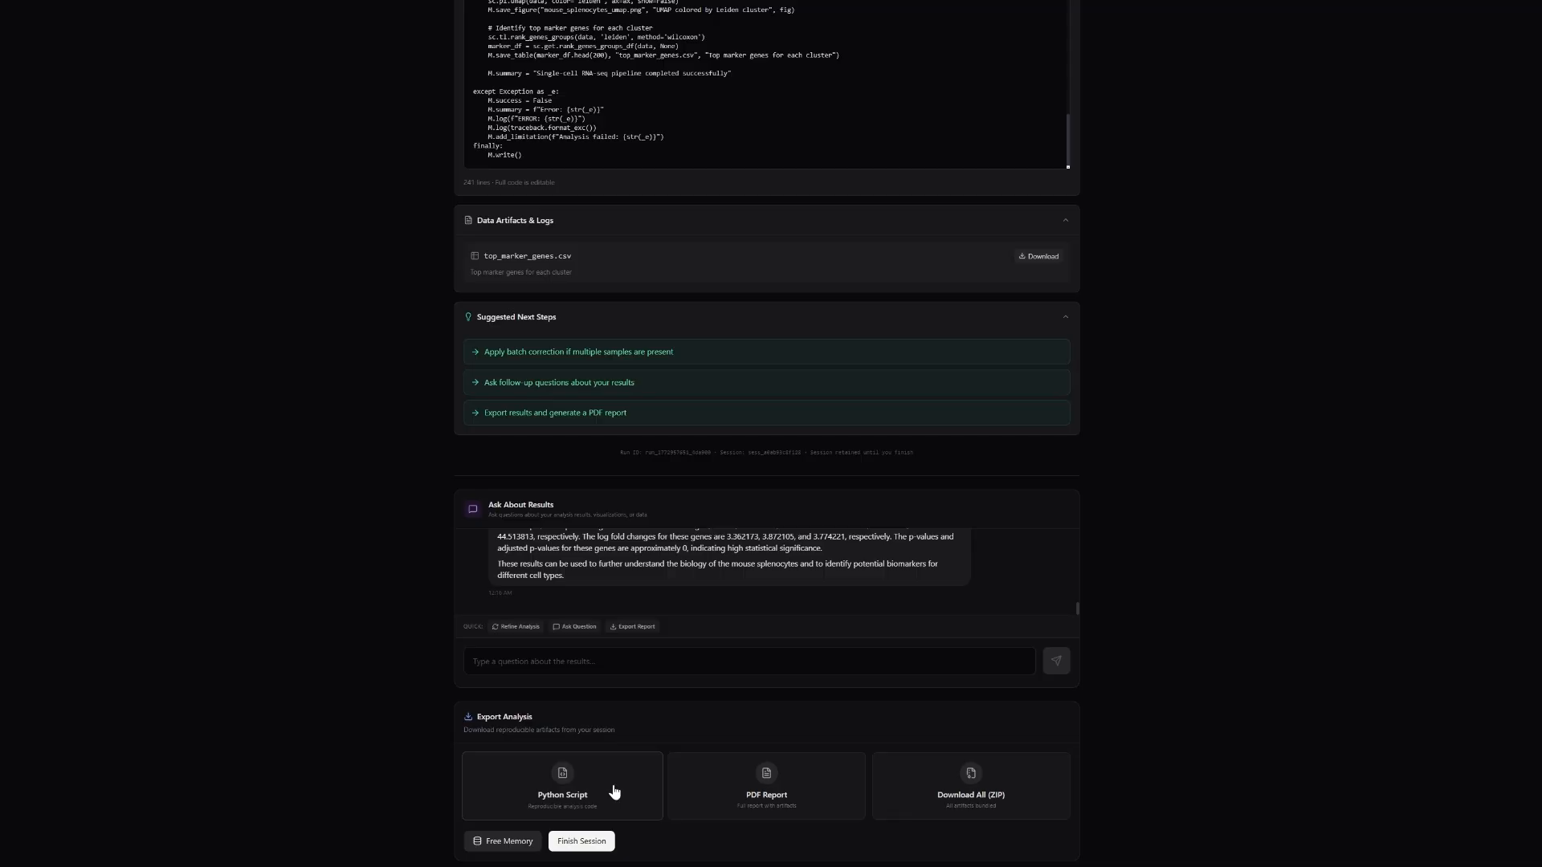
left_click(733, 781)
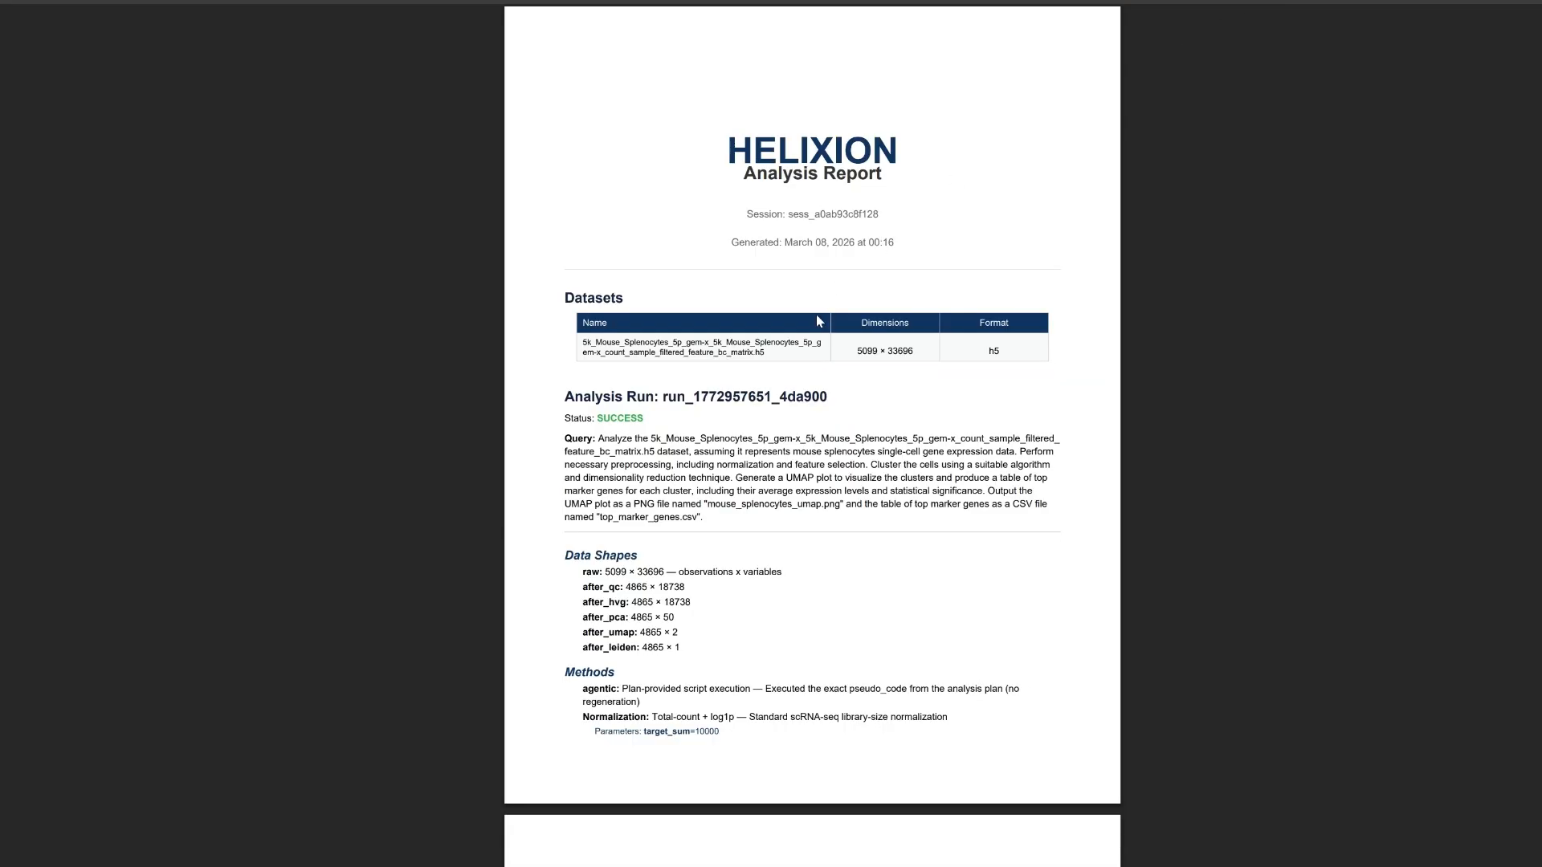
Look through the PDF report's dataset details, data shapes, methods, UMAP figure and suggested next steps.
scroll(523, 259, "down", 4)
scroll(526, 261, "down", 5)
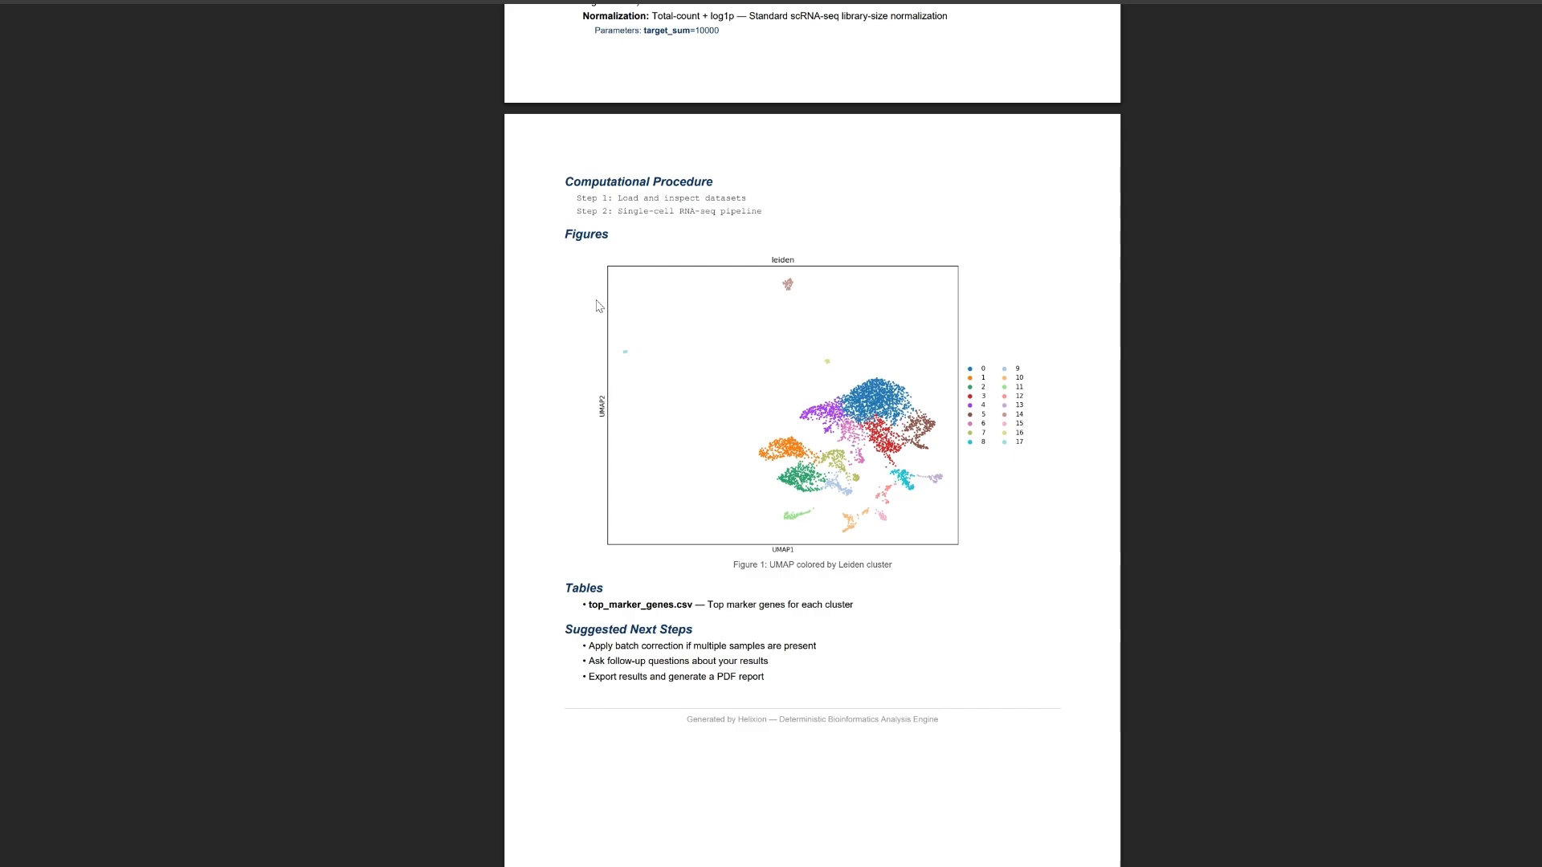
scroll(678, 256, "up", 4)
scroll(695, 290, "up", 3)
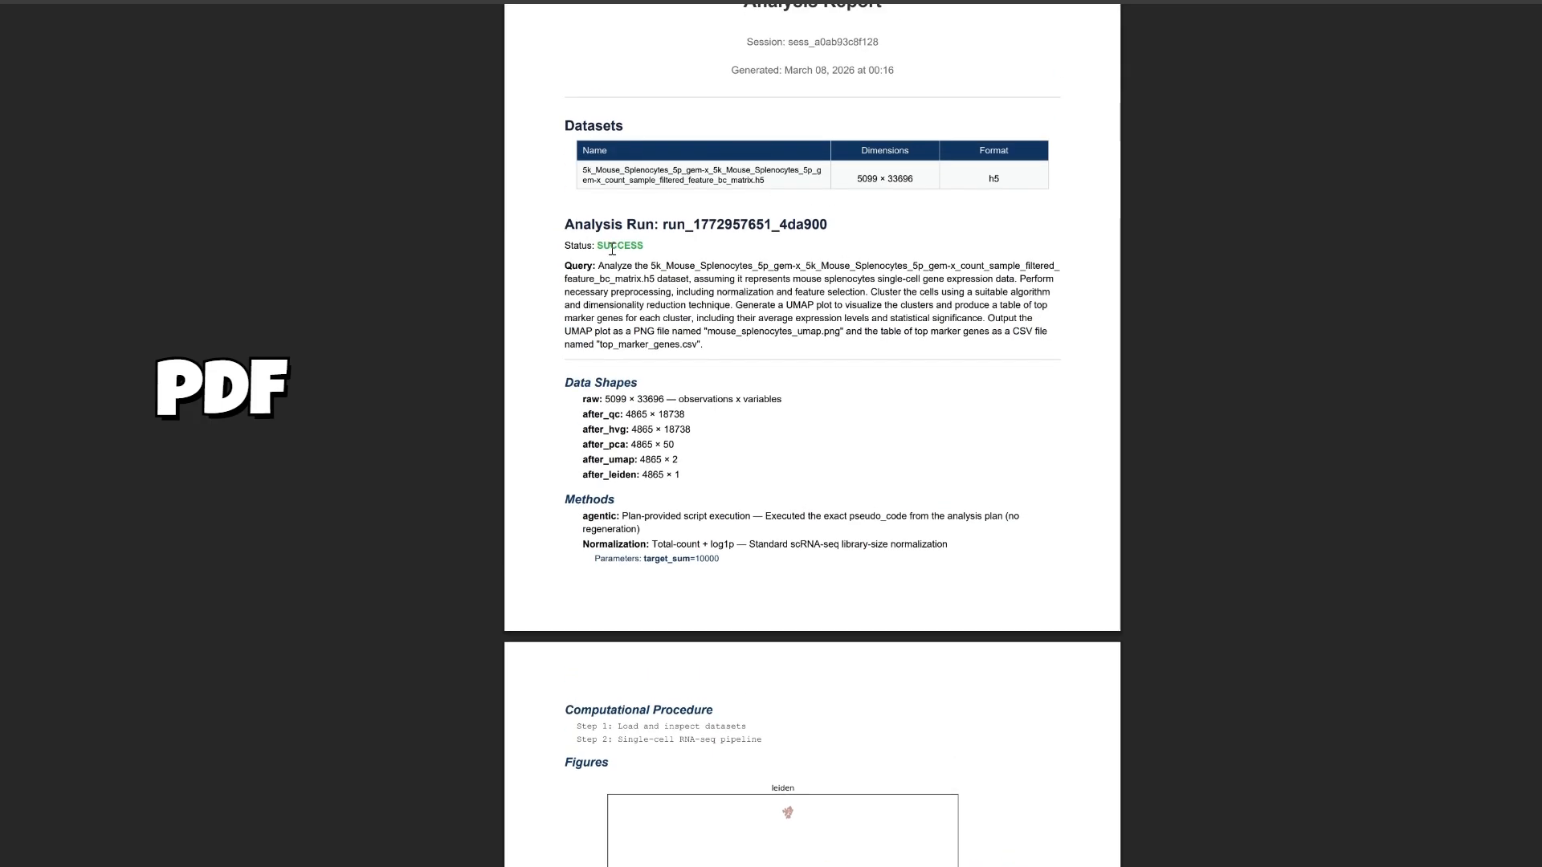
scroll(783, 355, "up", 2)
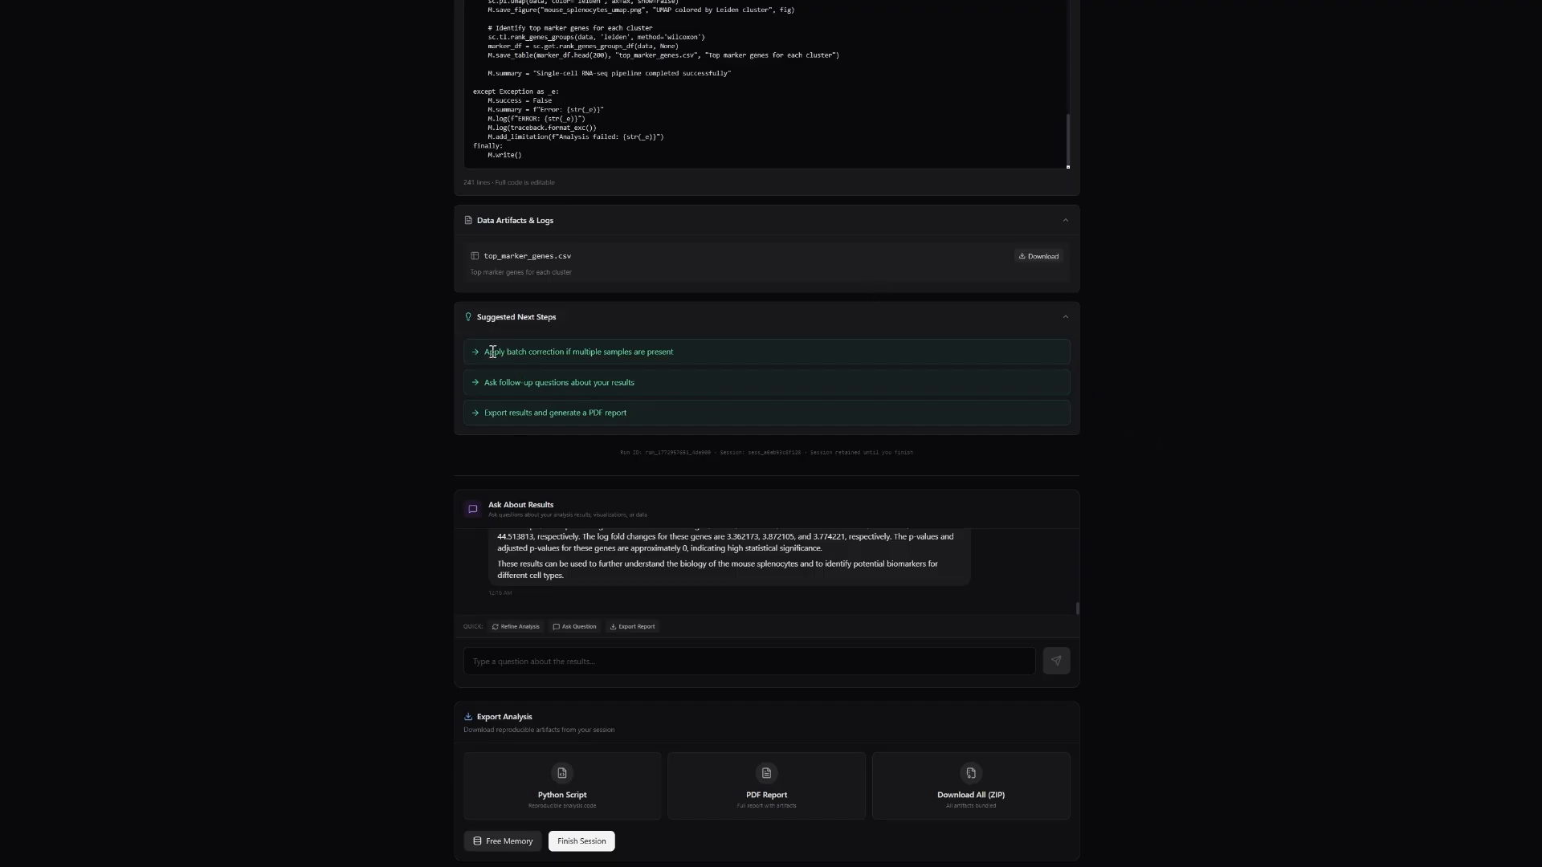
Start refining the analysis and submit "Now focus on the 3 largest clusters and show simple violin plots for their top marker genes.".
scroll(802, 296, "up", 20)
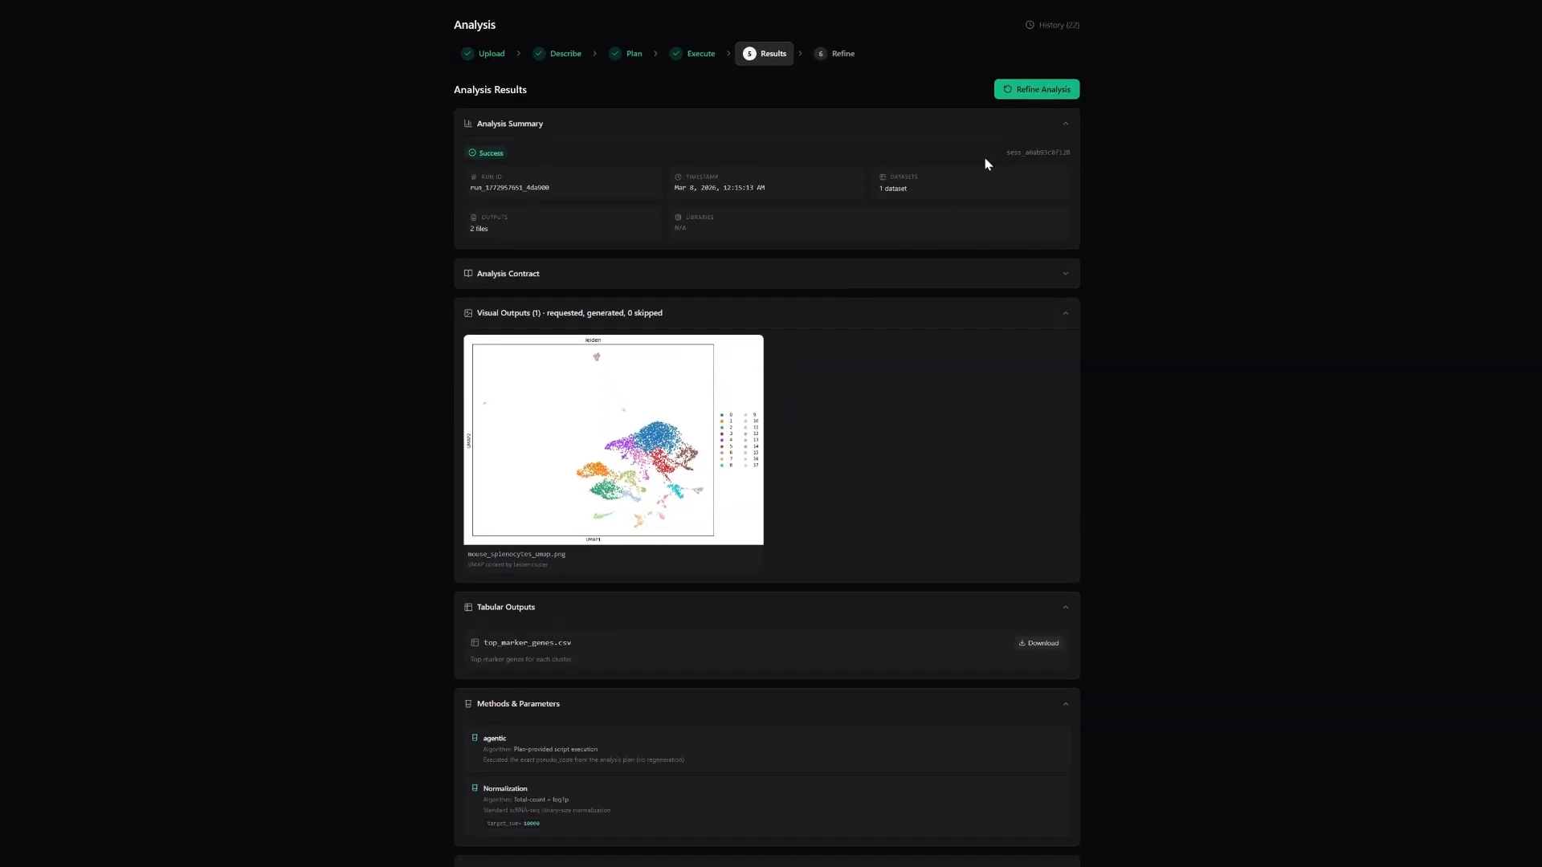
left_click(1039, 93)
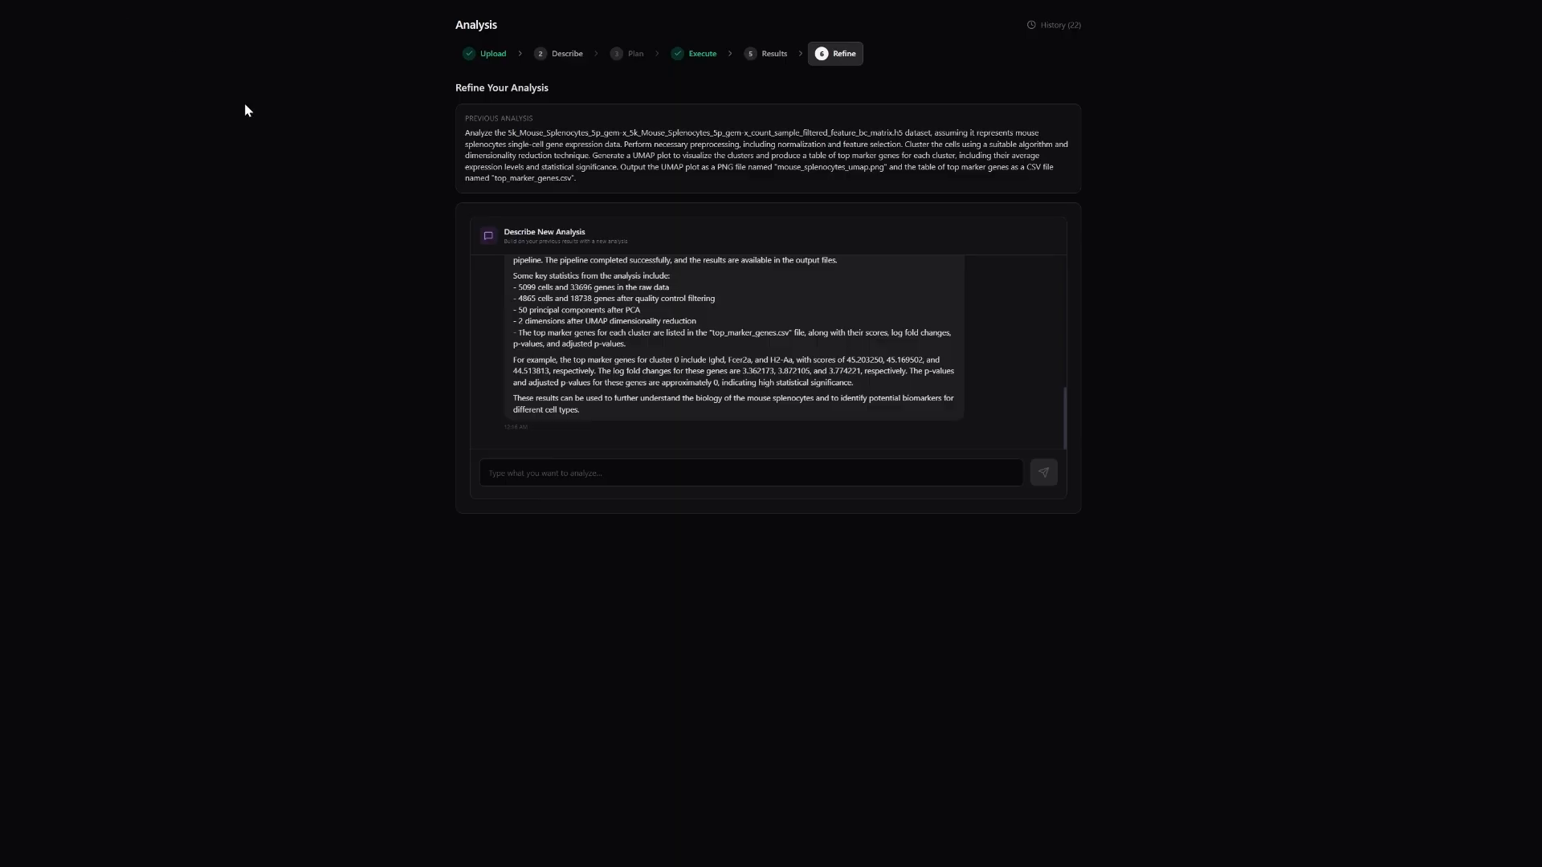
left_click(586, 476)
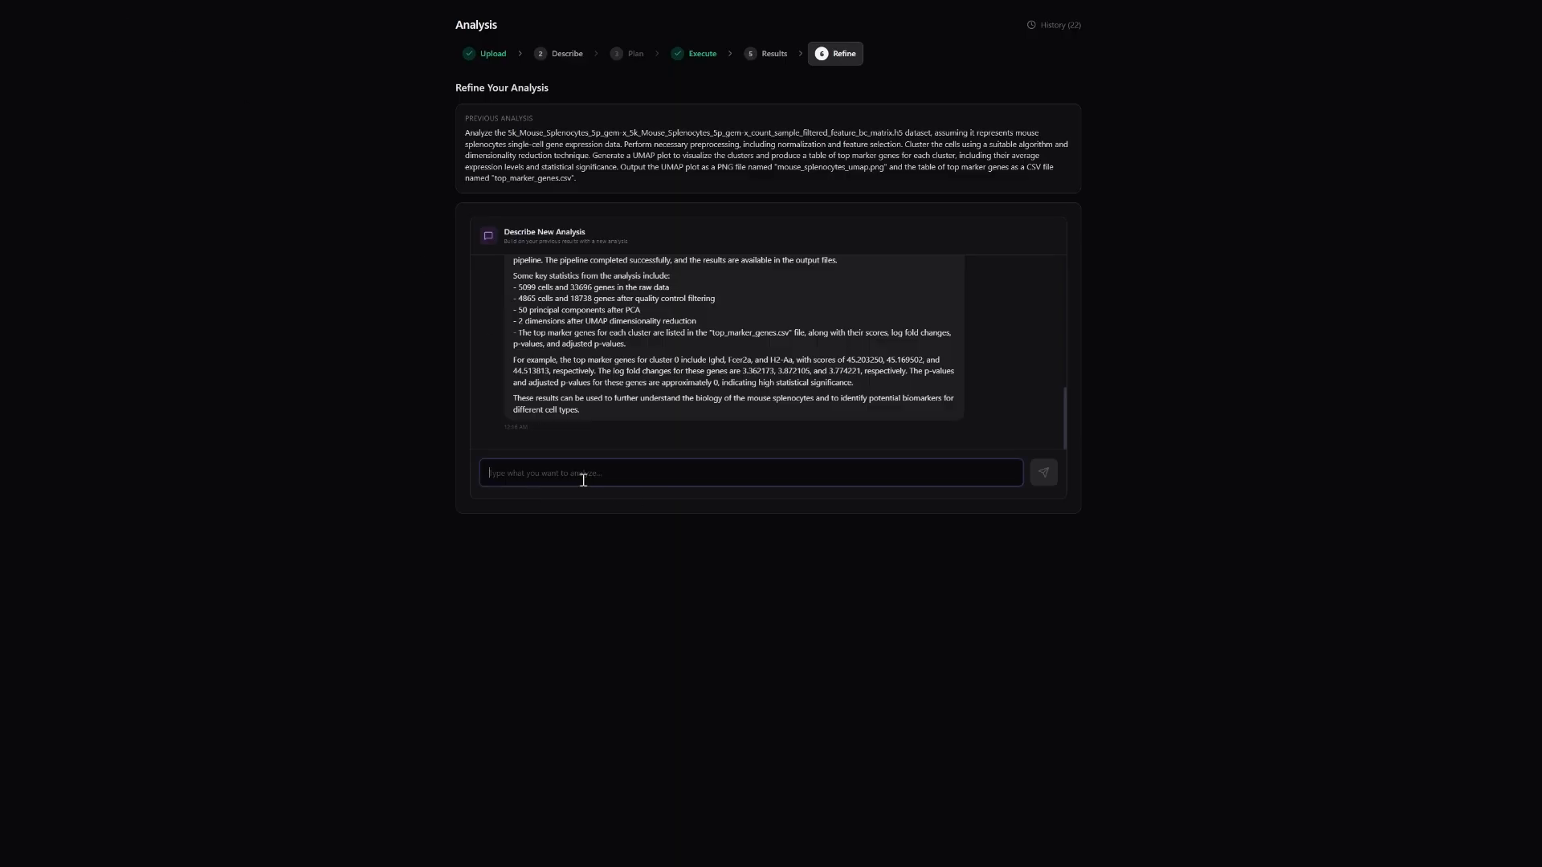
type("Now focus on the 3 largest clusters and show simple violin plots for their top marker genes.")
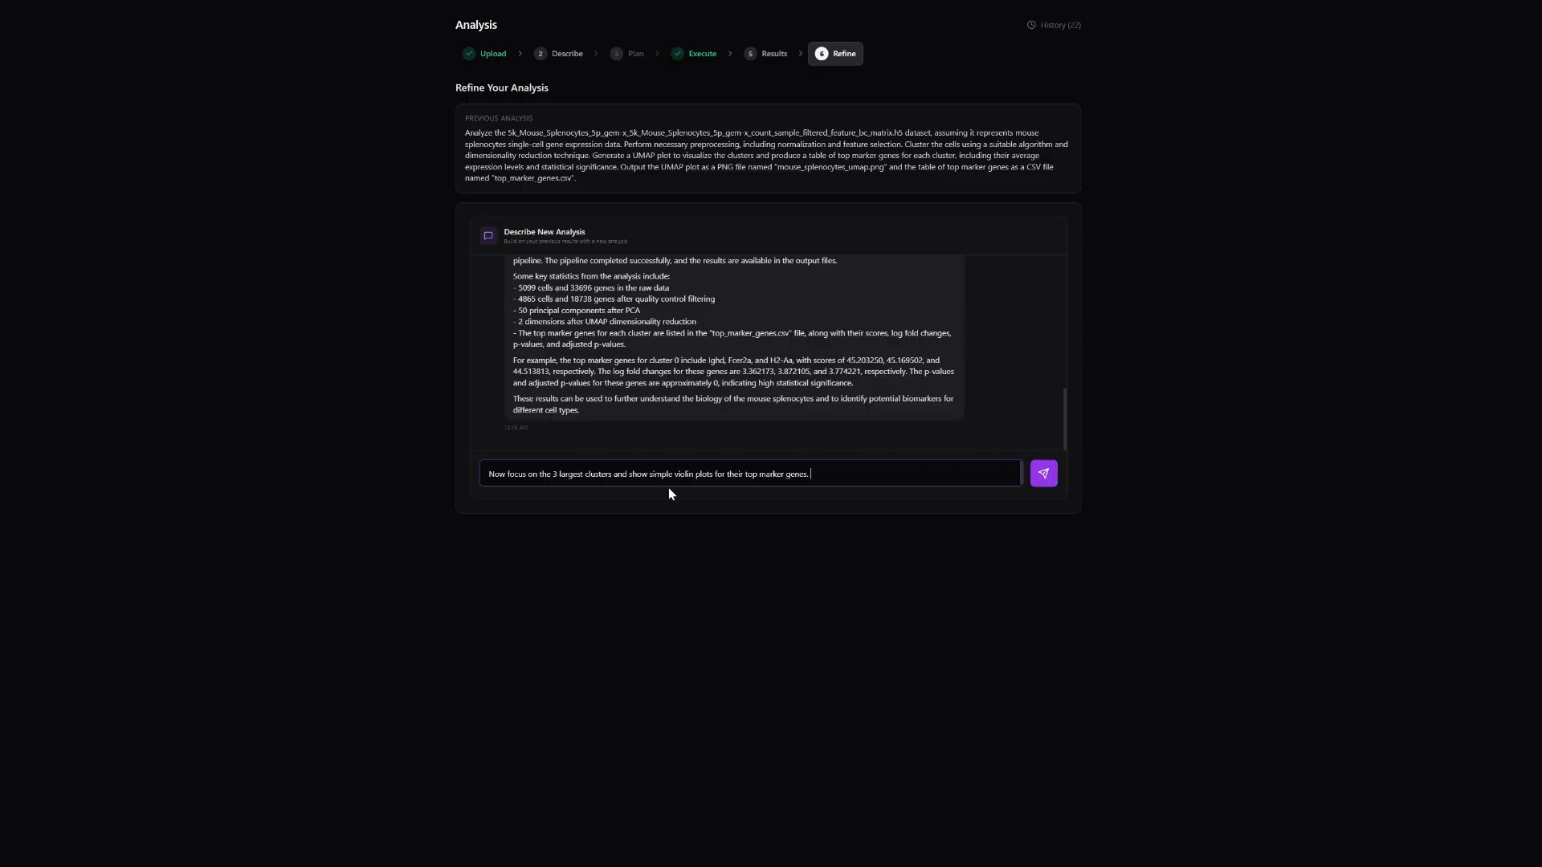
left_click(1043, 482)
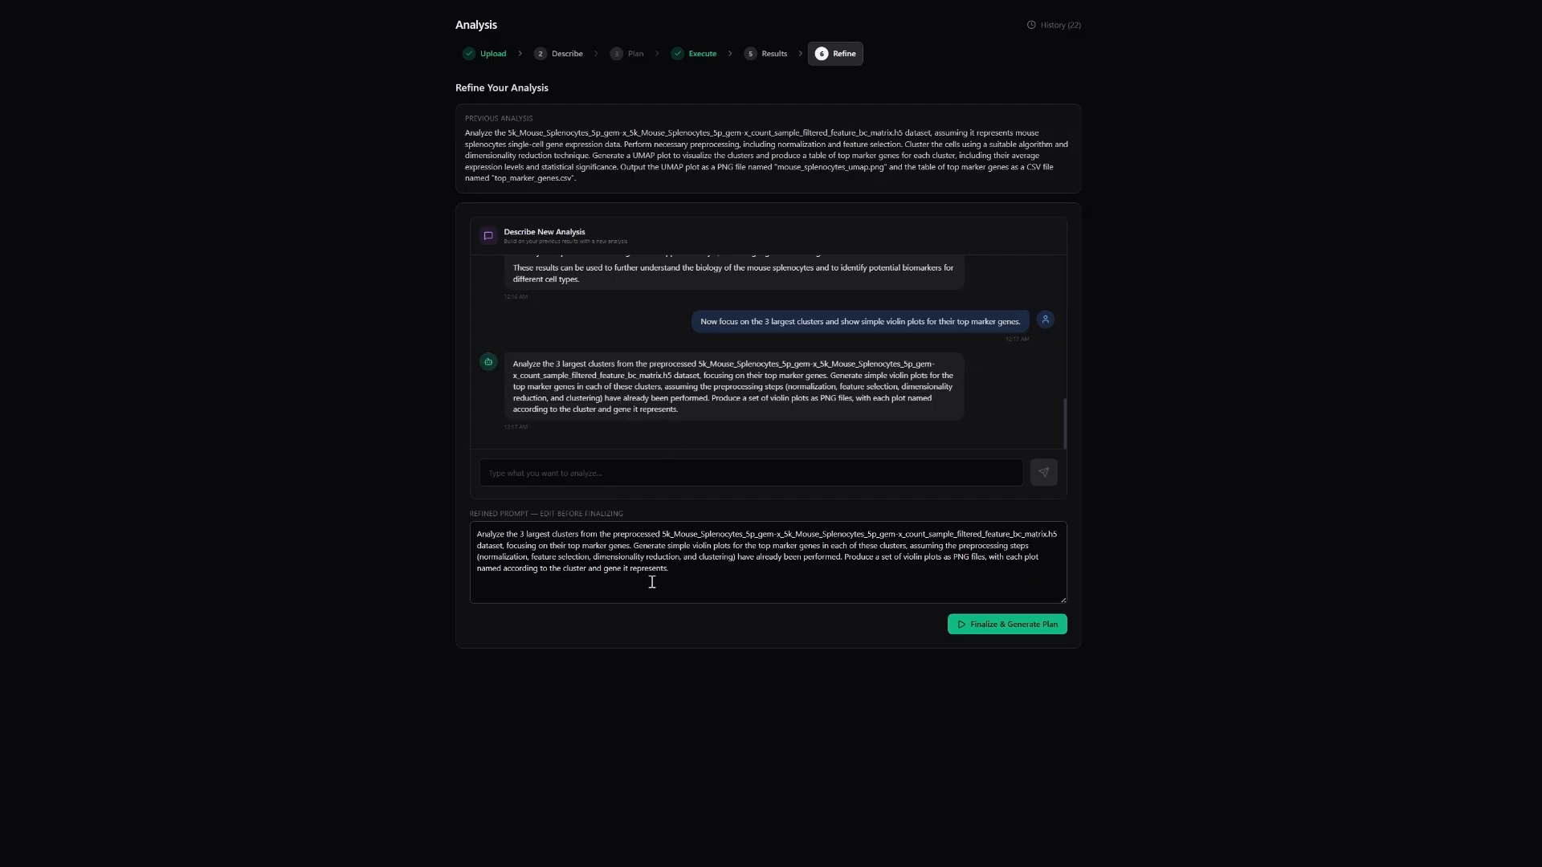
Review the refined violin plot prompt, finalize it unedited and generate the analysis execution plan.
left_click_drag(707, 572, 444, 530)
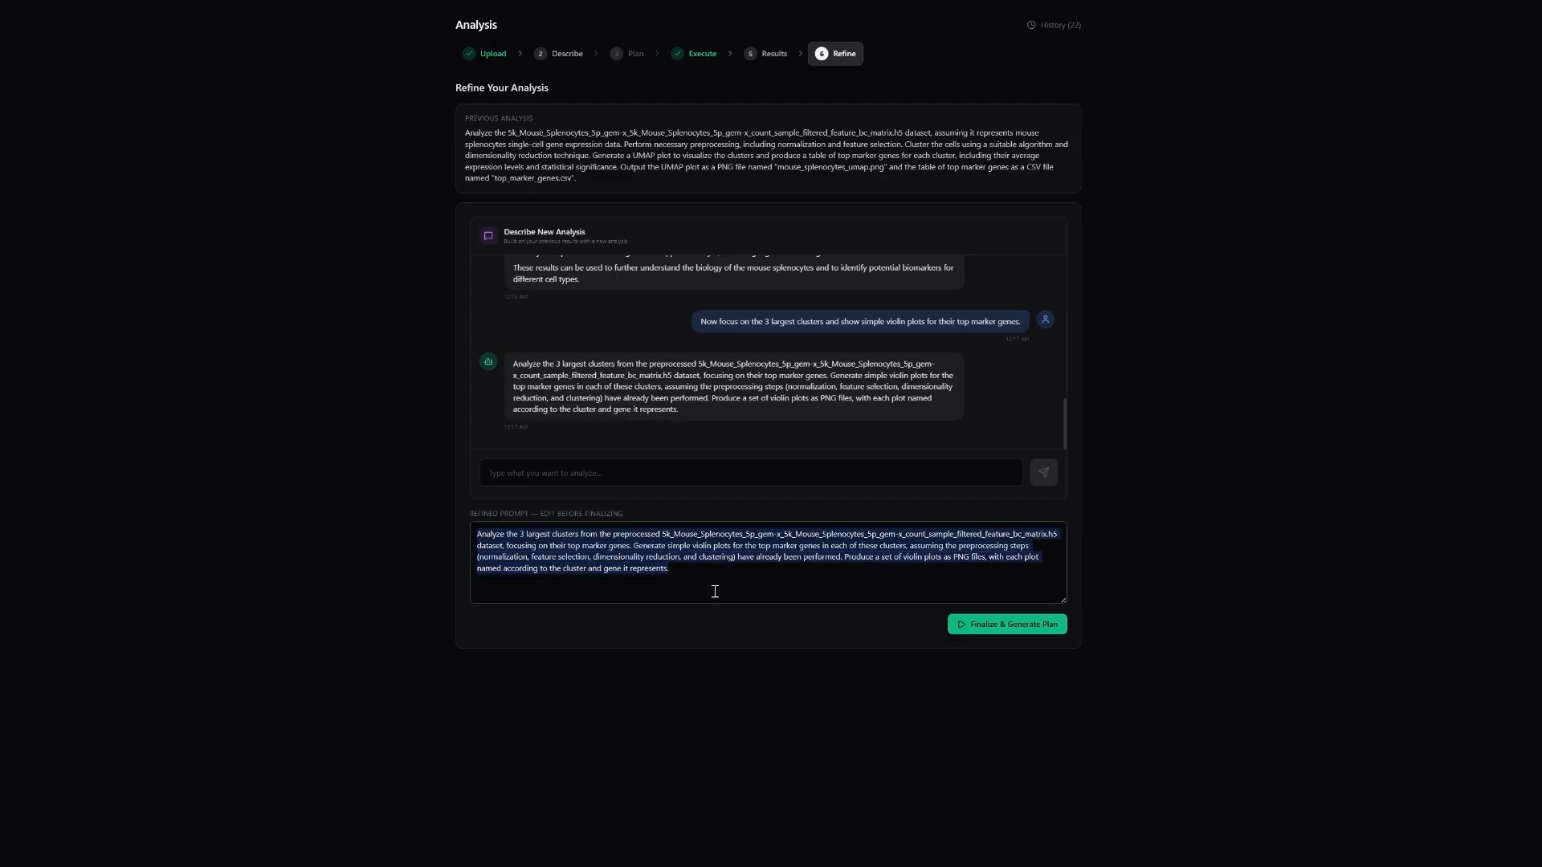
left_click(976, 625)
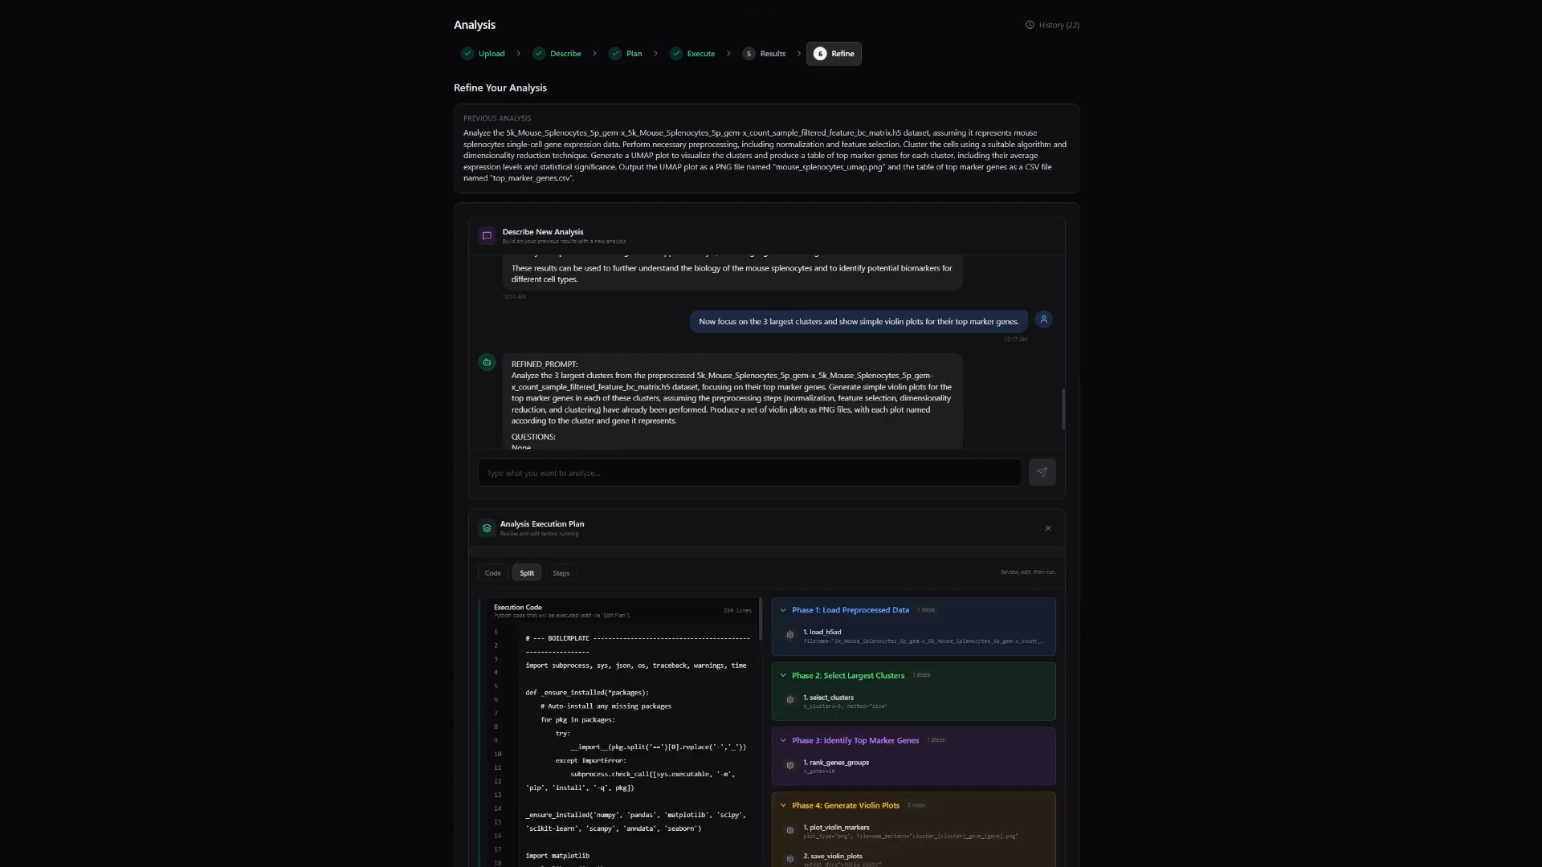
Review the execution code and plan phases for the violin plot analysis, and run it.
scroll(402, 276, "down", 3)
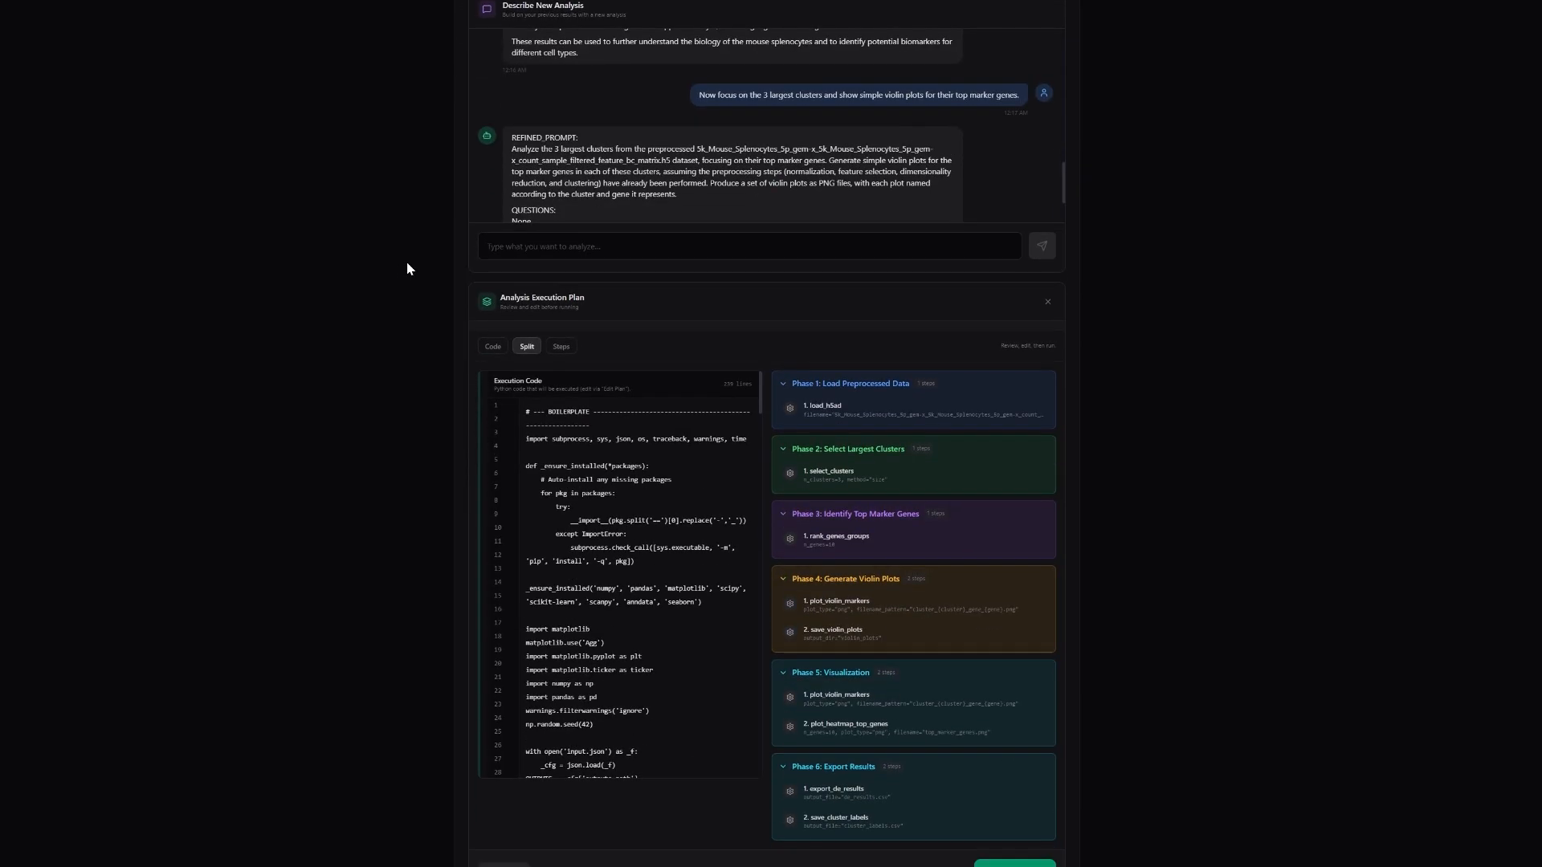
scroll(639, 582, "down", 2)
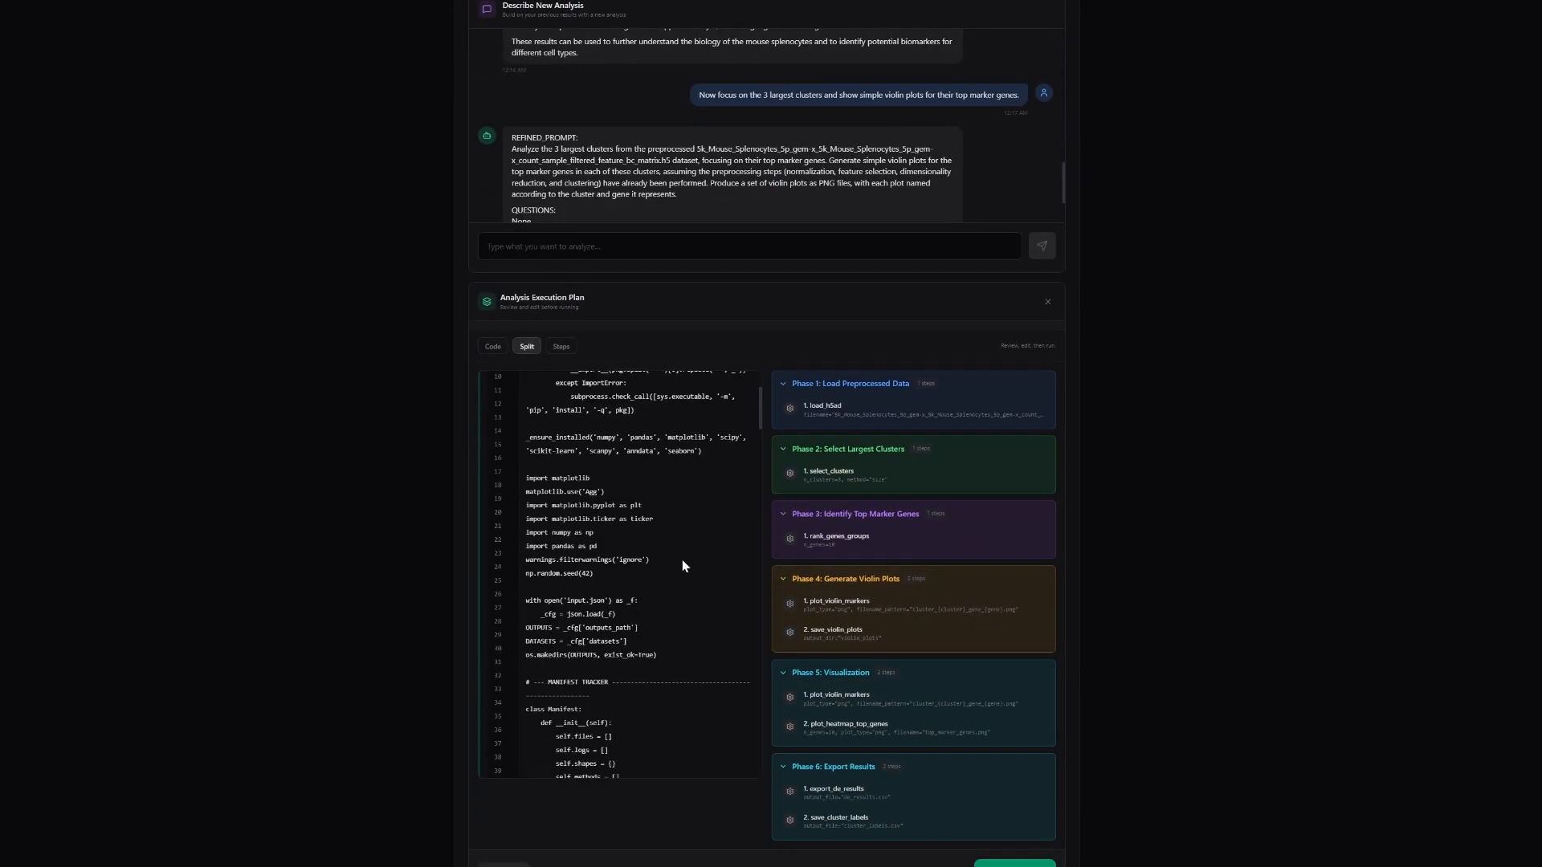
scroll(827, 458, "down", 1)
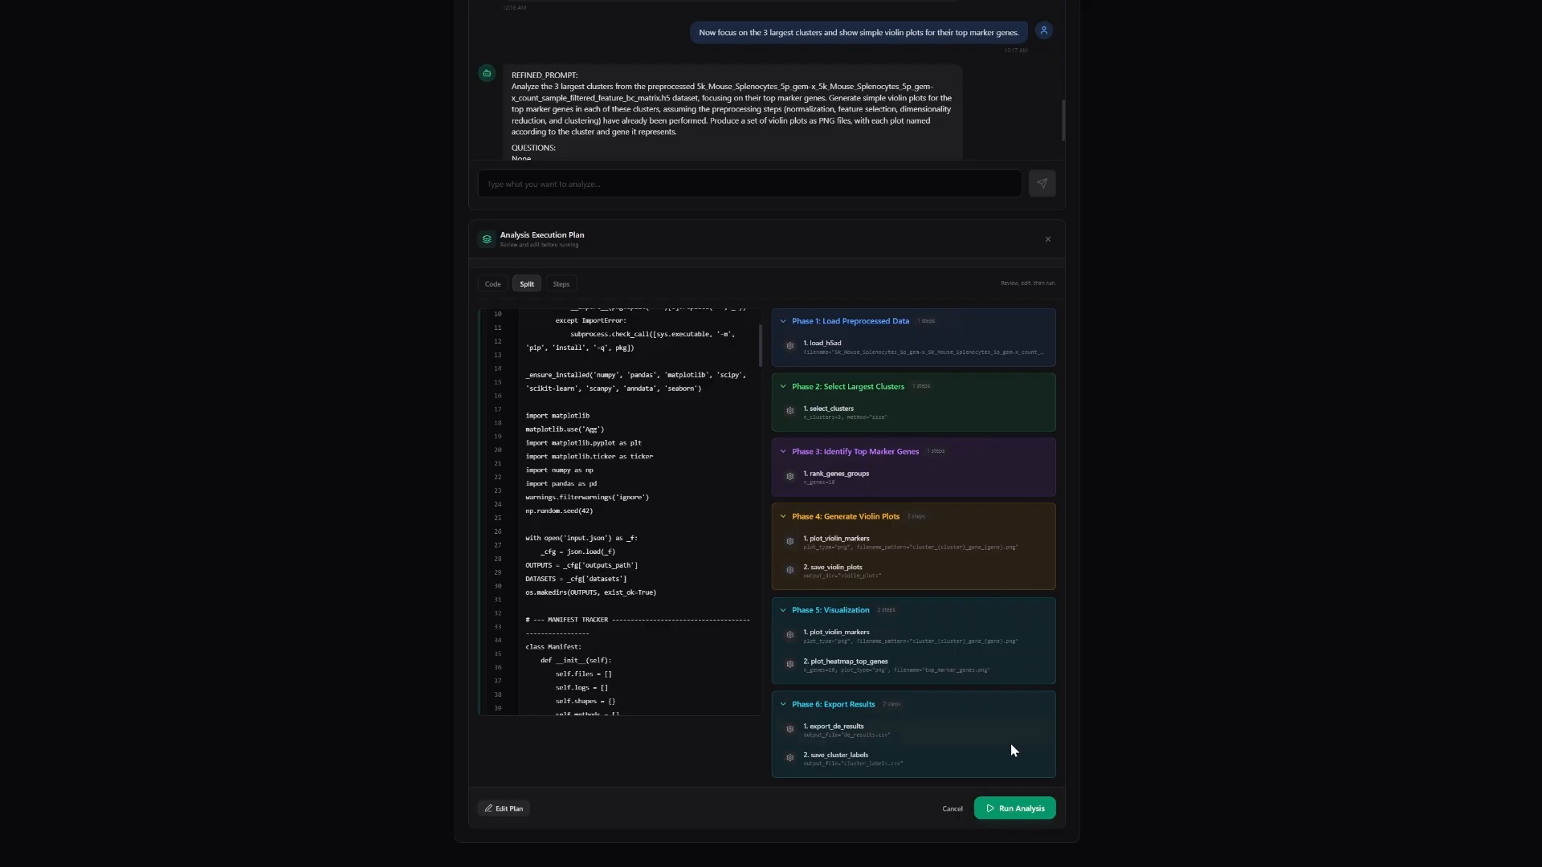
left_click(1013, 811)
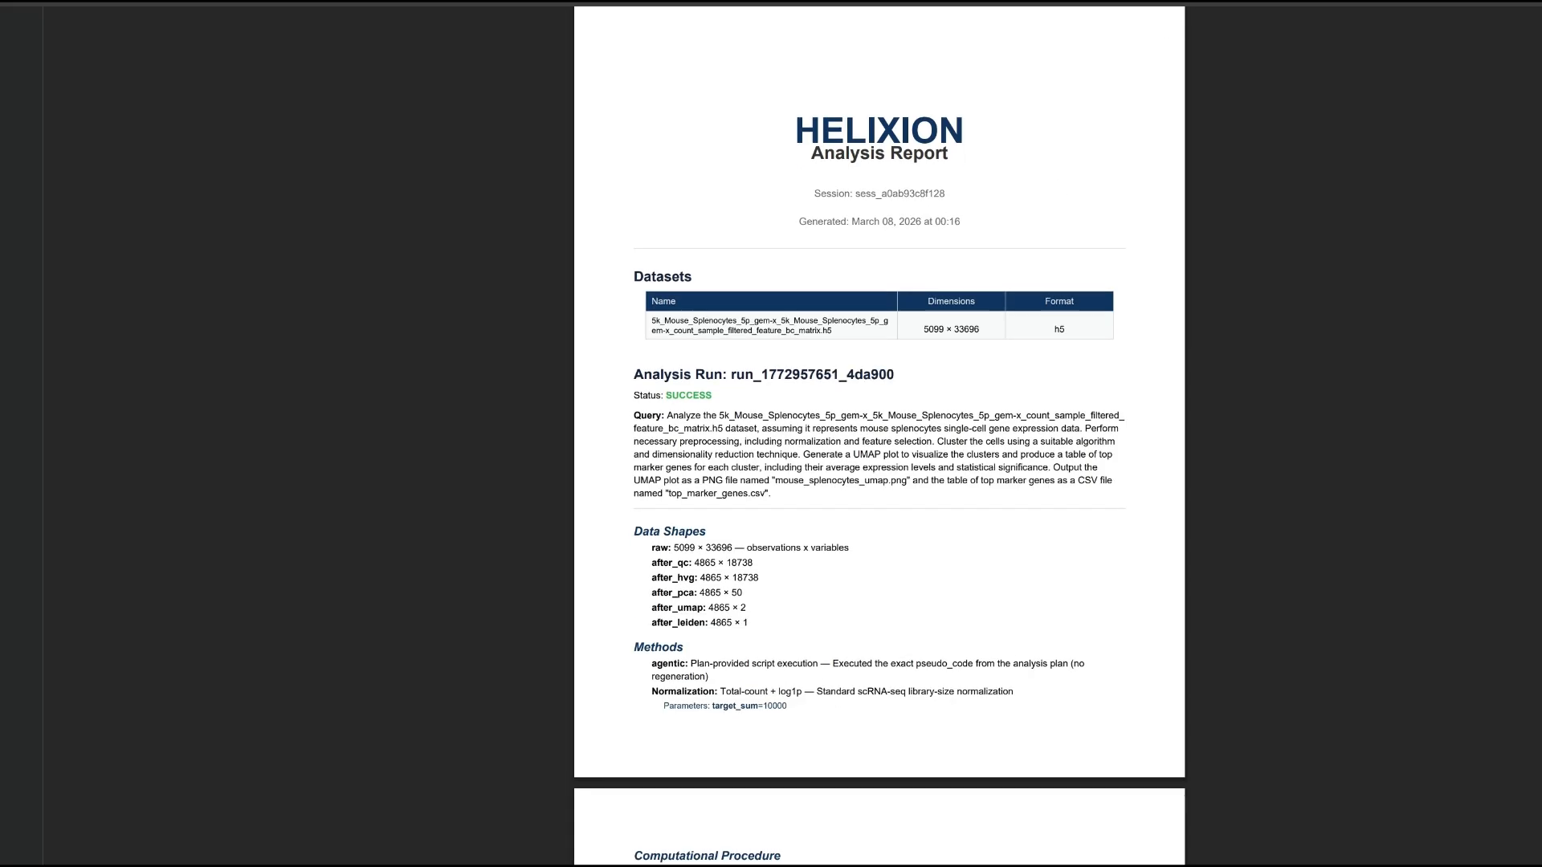
Examine the clustering run in the combined PDF report, including its query, methods, UMAP figure and tables.
scroll(698, 252, "down", 6)
scroll(698, 253, "down", 1)
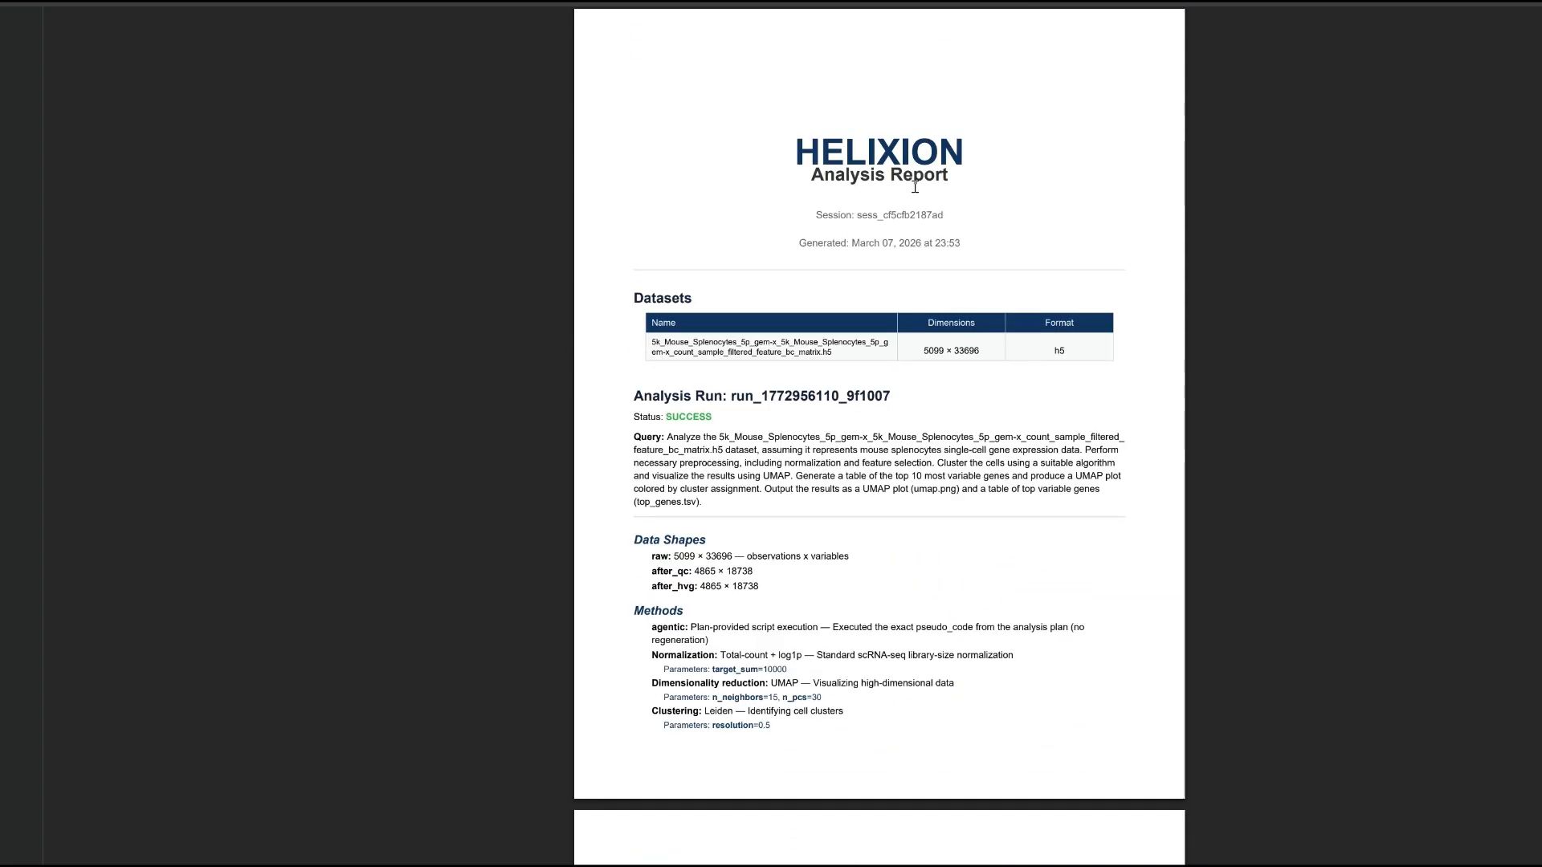
scroll(916, 192, "down", 8)
scroll(916, 192, "down", 2)
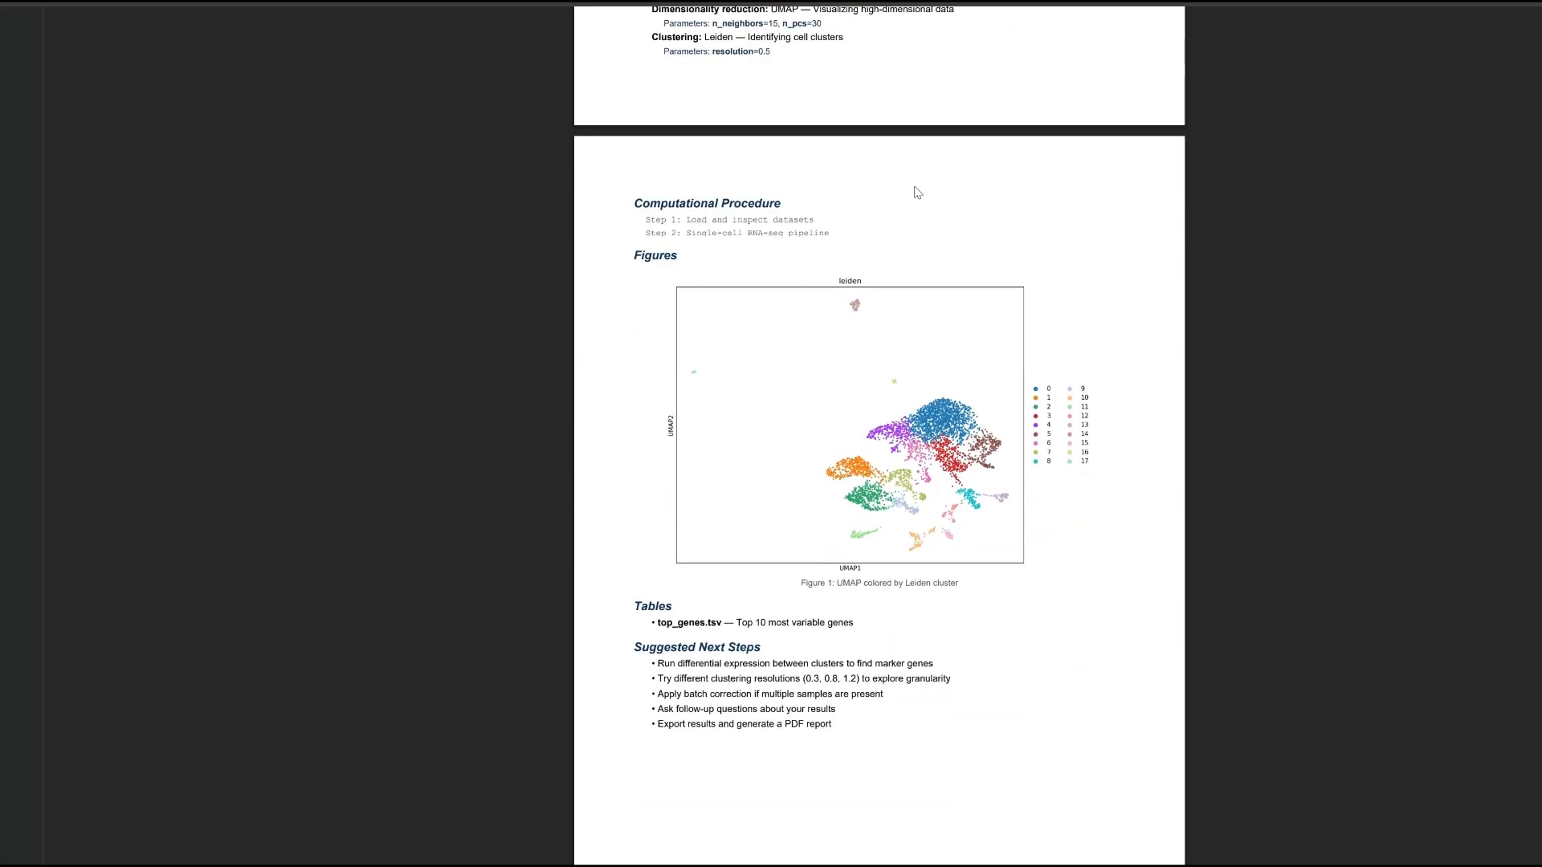
scroll(880, 118, "up", 5)
Examine the report section on the 3 largest clusters, including its procedure and the marker gene violin plots.
scroll(883, 133, "down", 15)
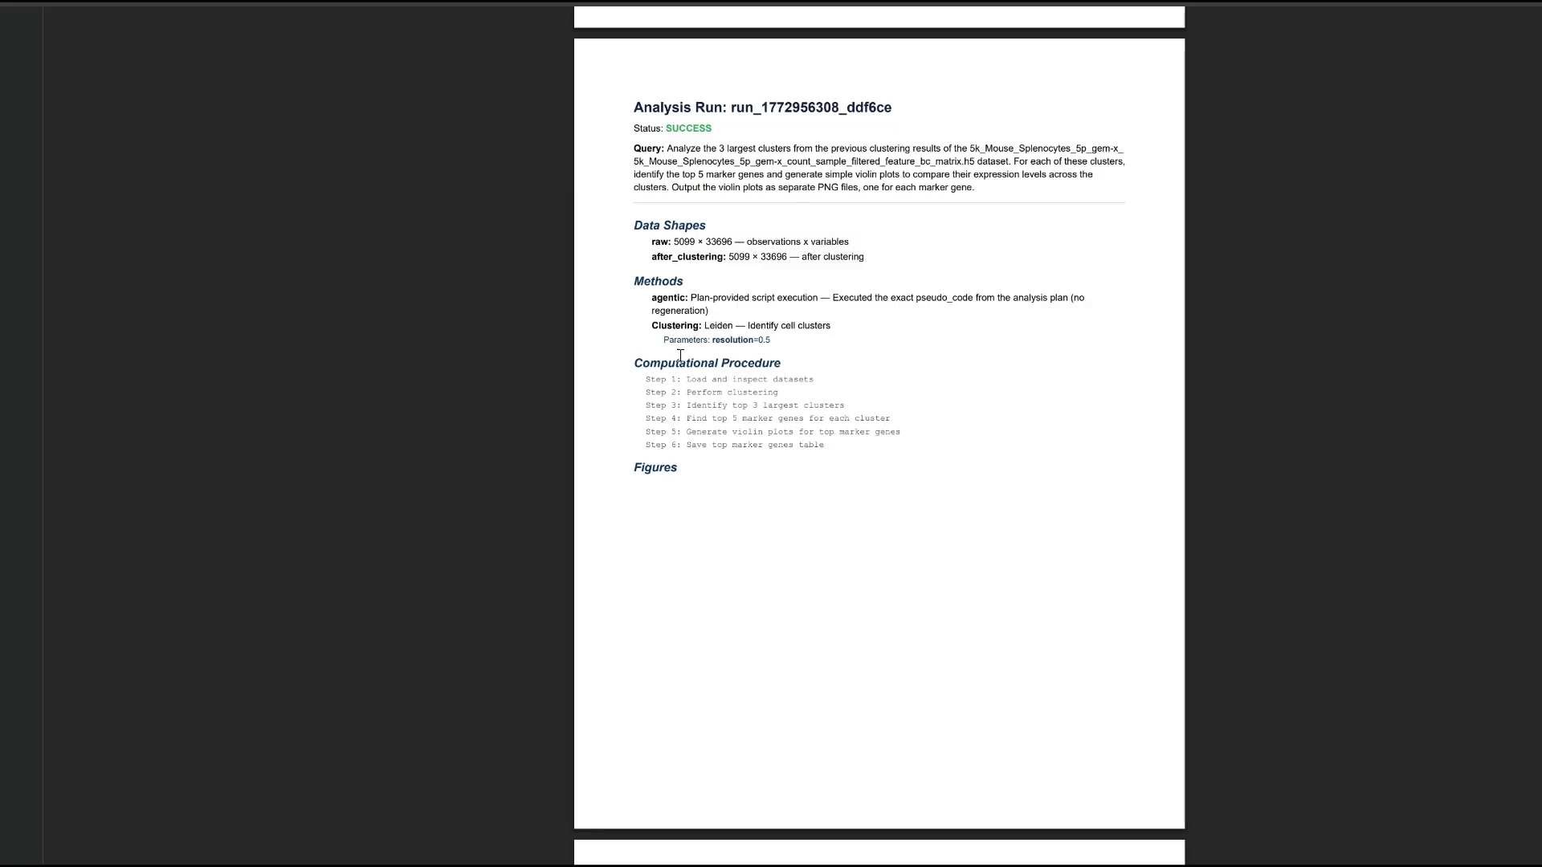
scroll(819, 249, "down", 6)
scroll(833, 251, "down", 11)
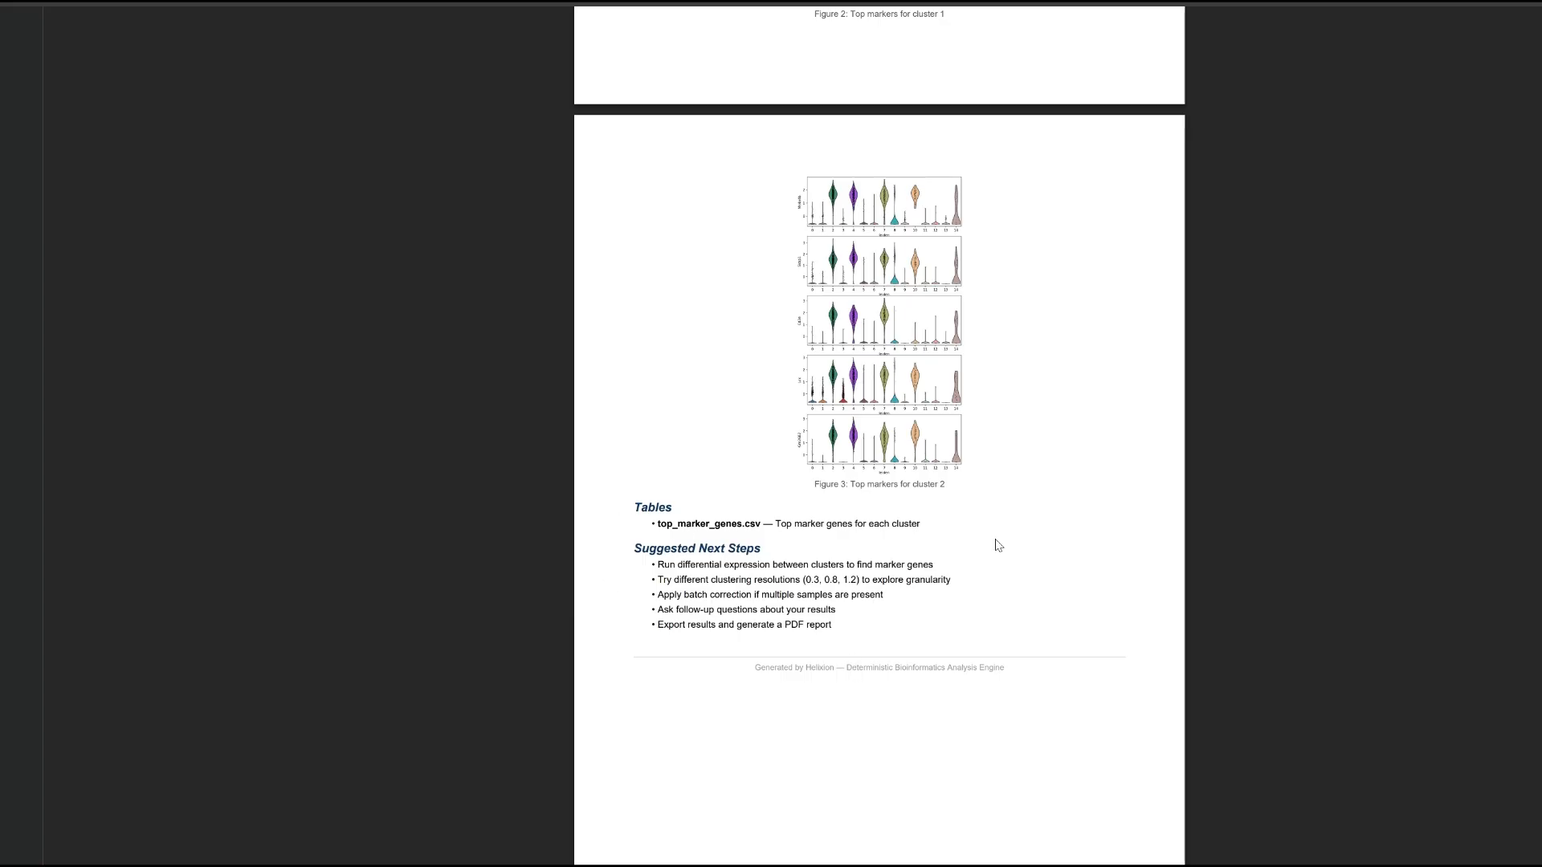
scroll(991, 540, "up", 8)
scroll(921, 384, "up", 2)
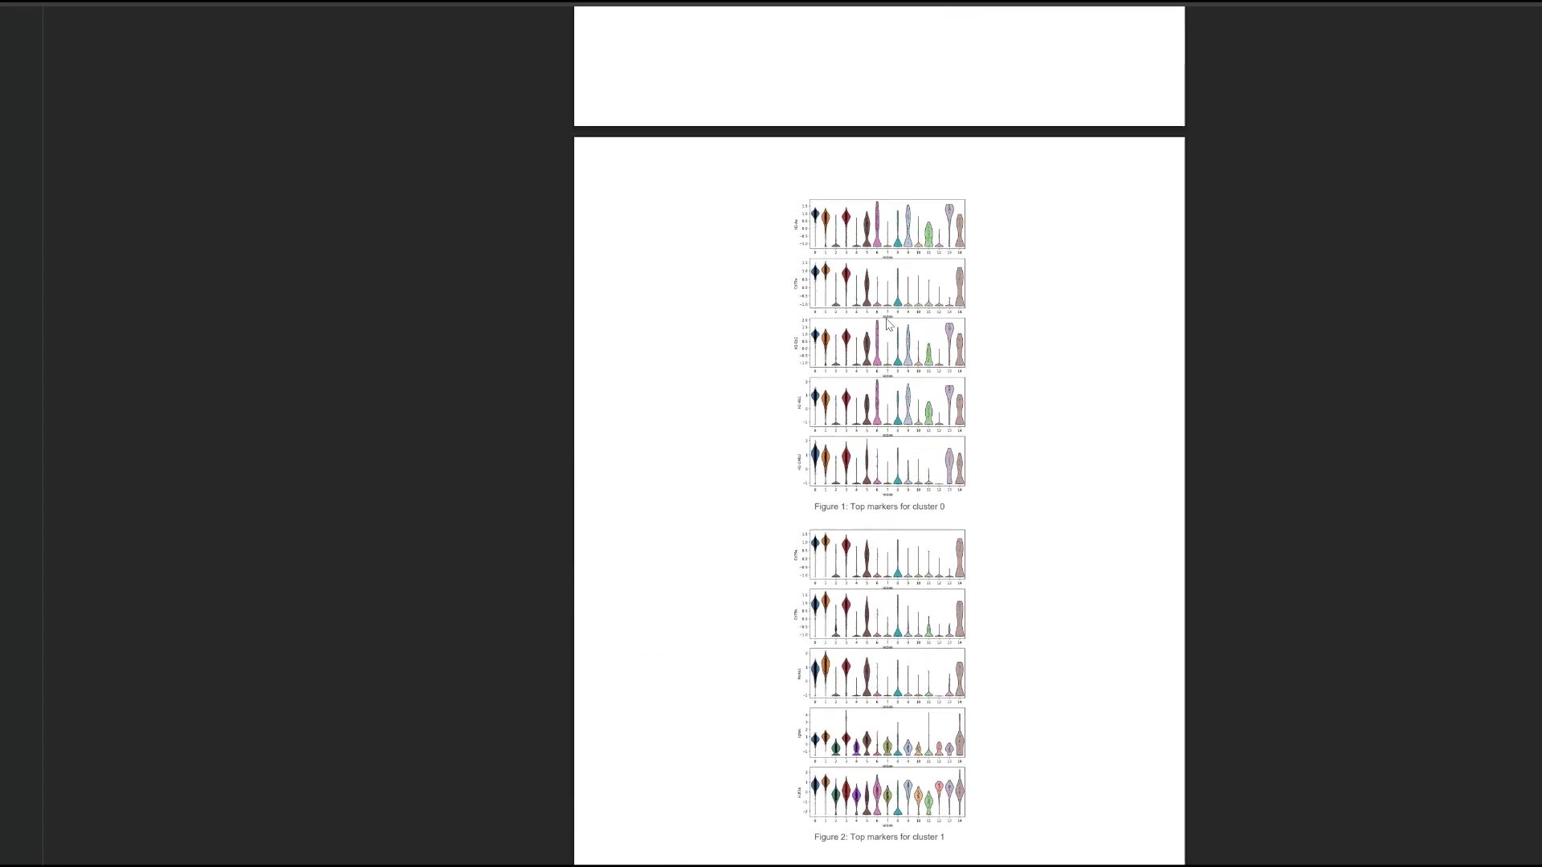
scroll(887, 324, "up", 10)
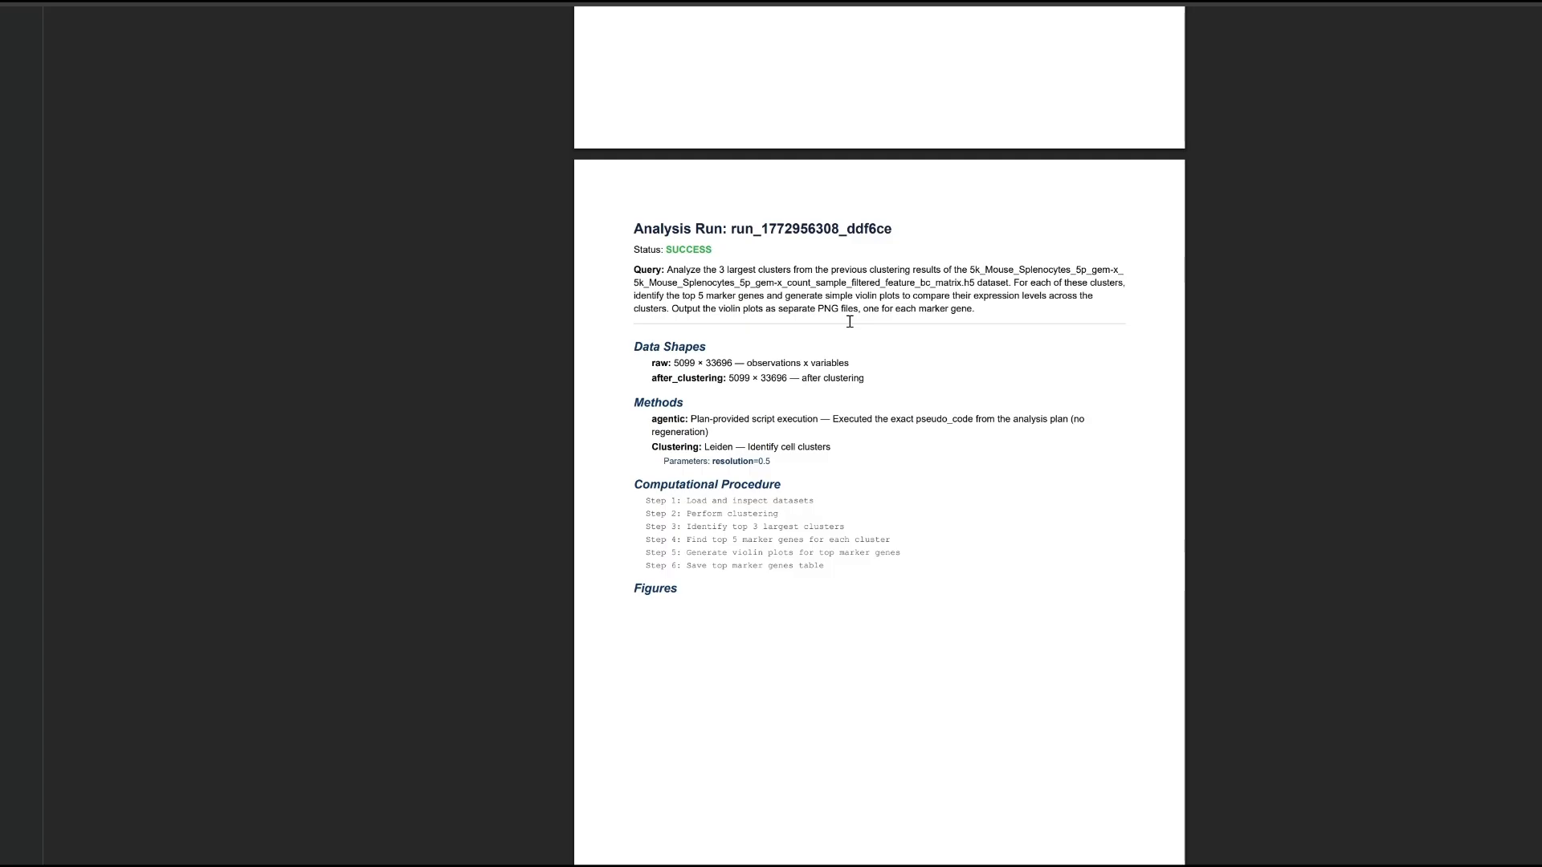
Compare the UMAP figures, tables and suggested next steps of the clustering runs in the report.
scroll(682, 240, "up", 14)
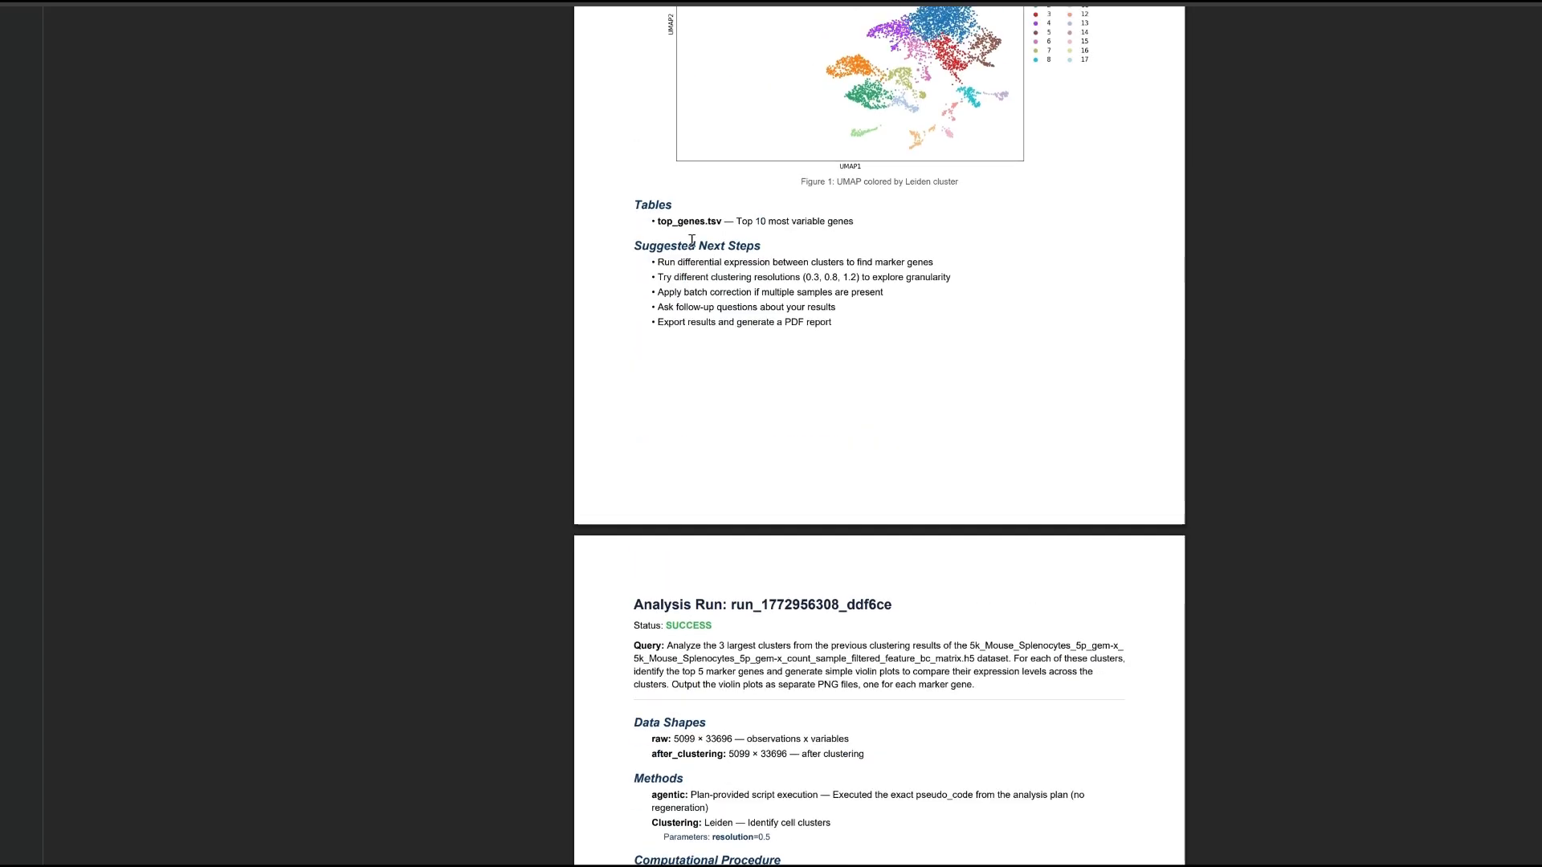
scroll(880, 434, "down", 5)
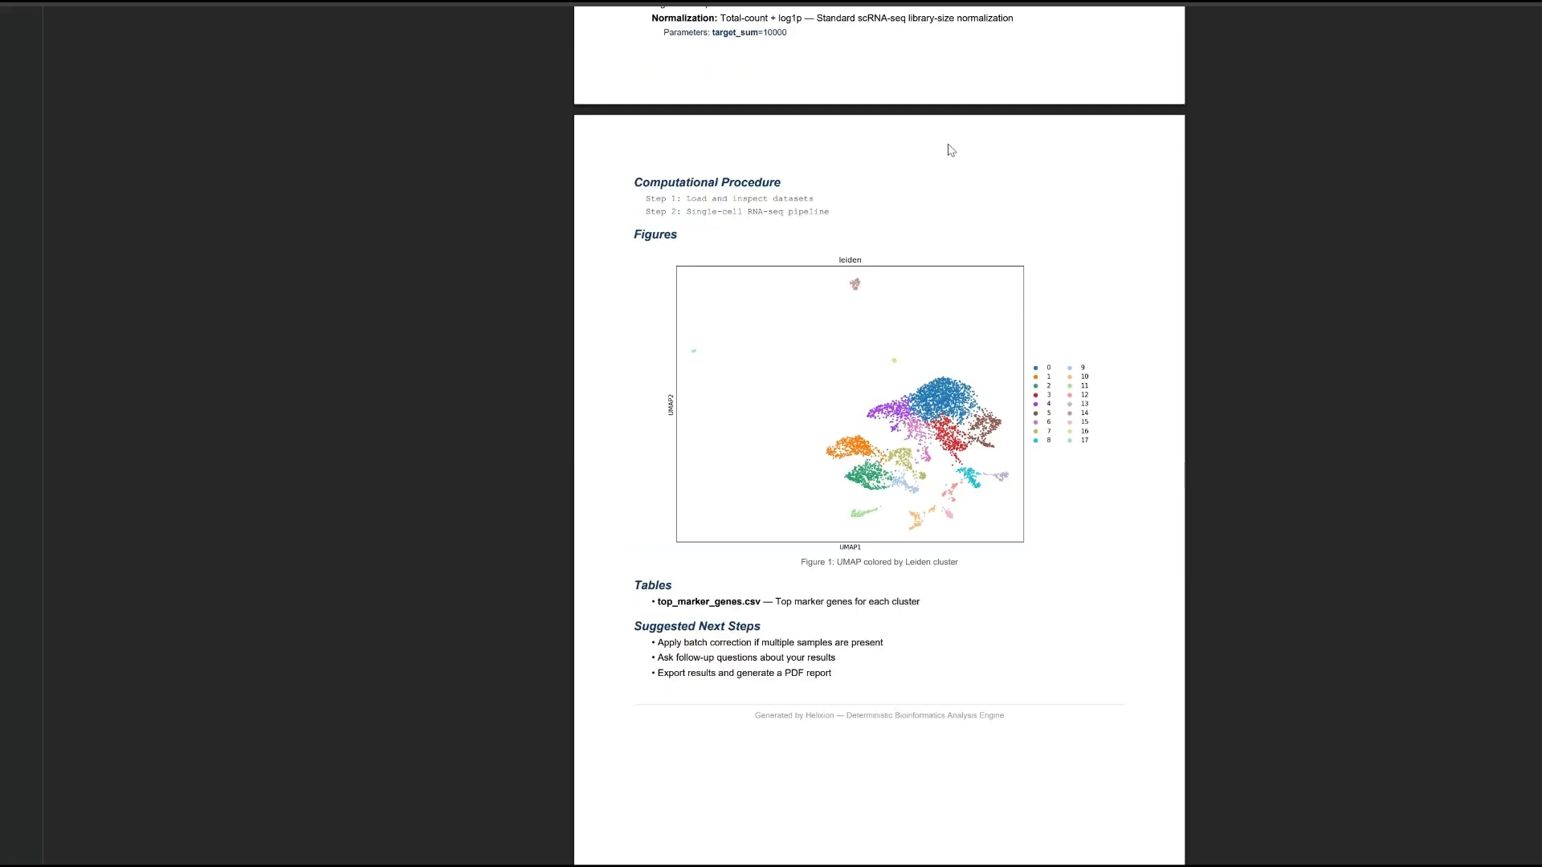
scroll(991, 46, "up", 1)
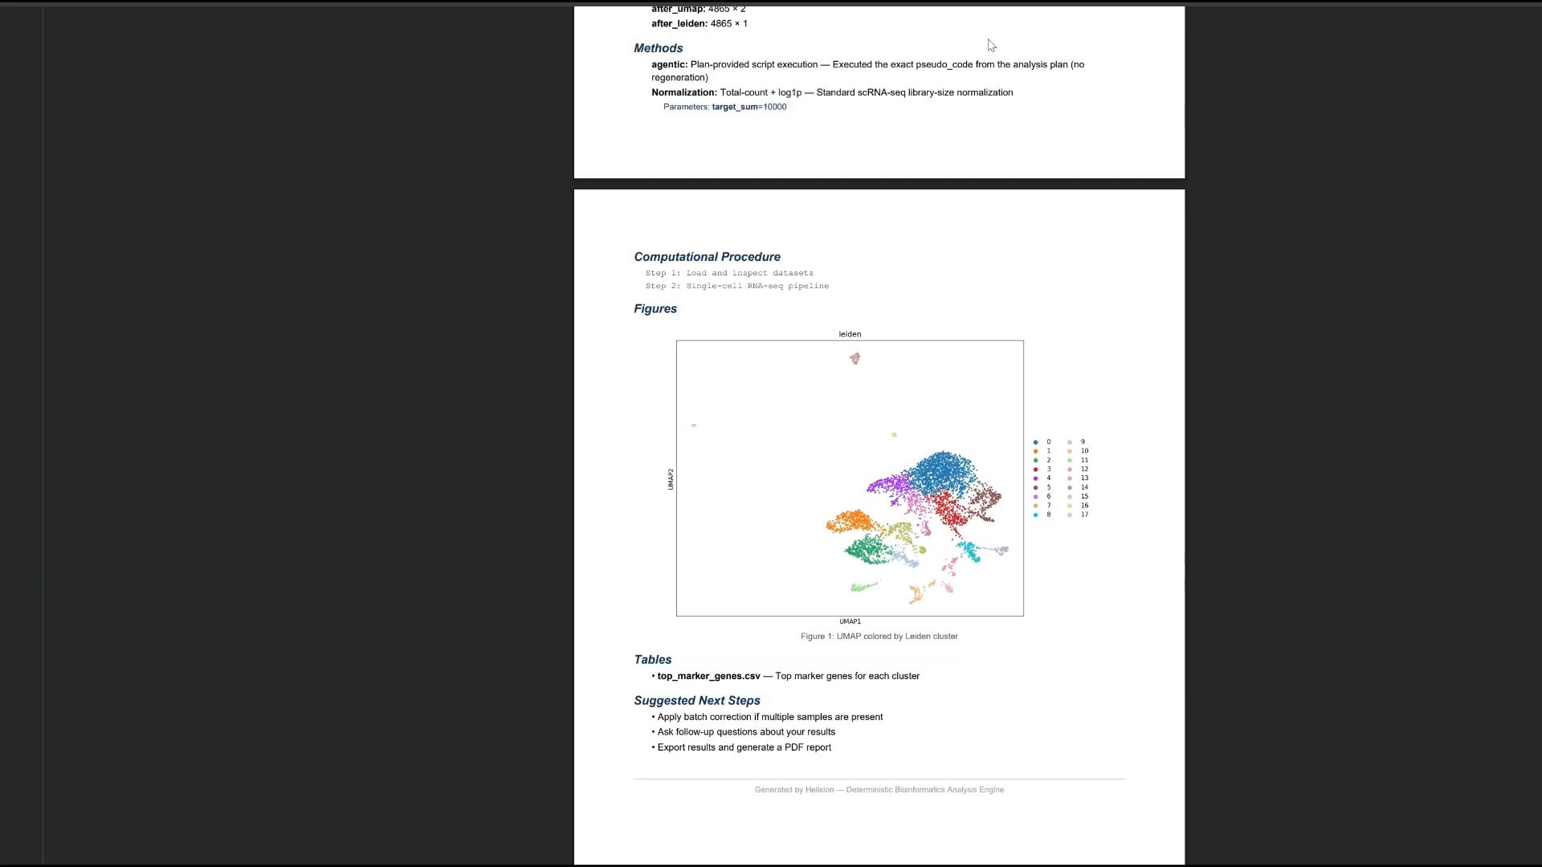